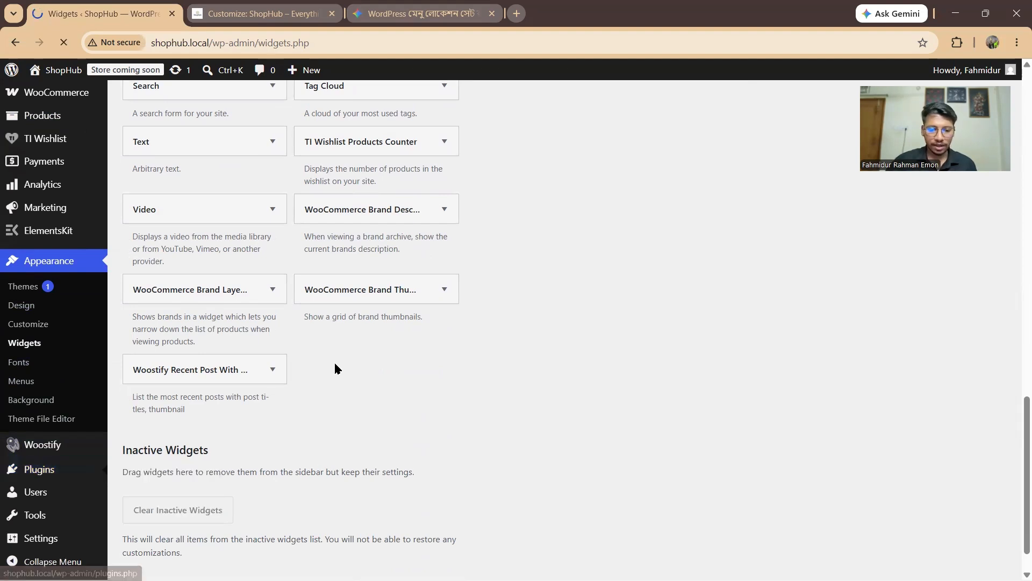
# Step: Scroll the Widgets page back up to reach the admin sidebar's Plugins menu
pyautogui.scroll(1, 430, 284)
pyautogui.scroll(1, 434, 285)
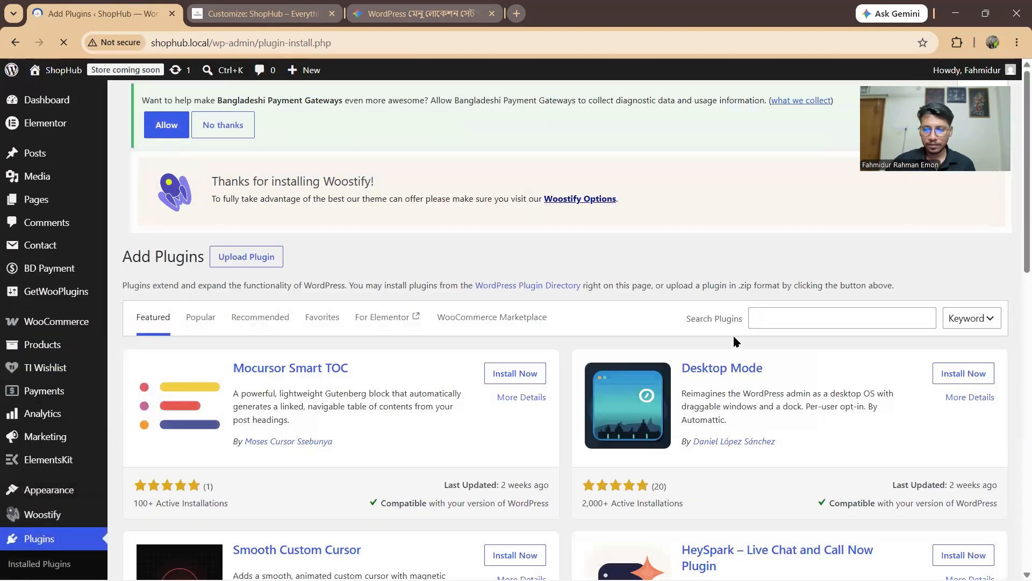
# Step: Search the plugin directory for 'call now' and install the Call Now Button plugin
pyautogui.click(769, 318)
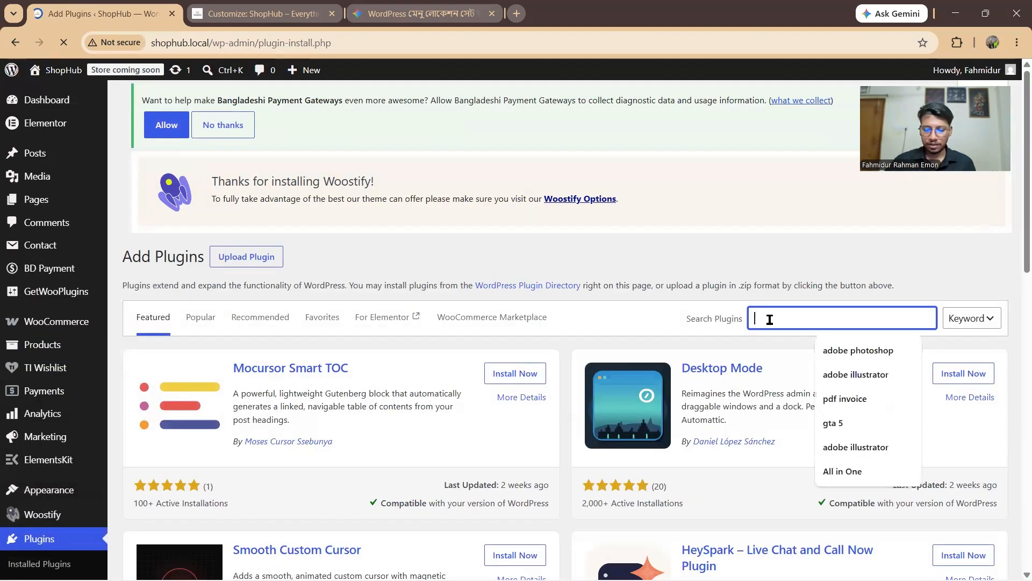
pyautogui.write('call now')
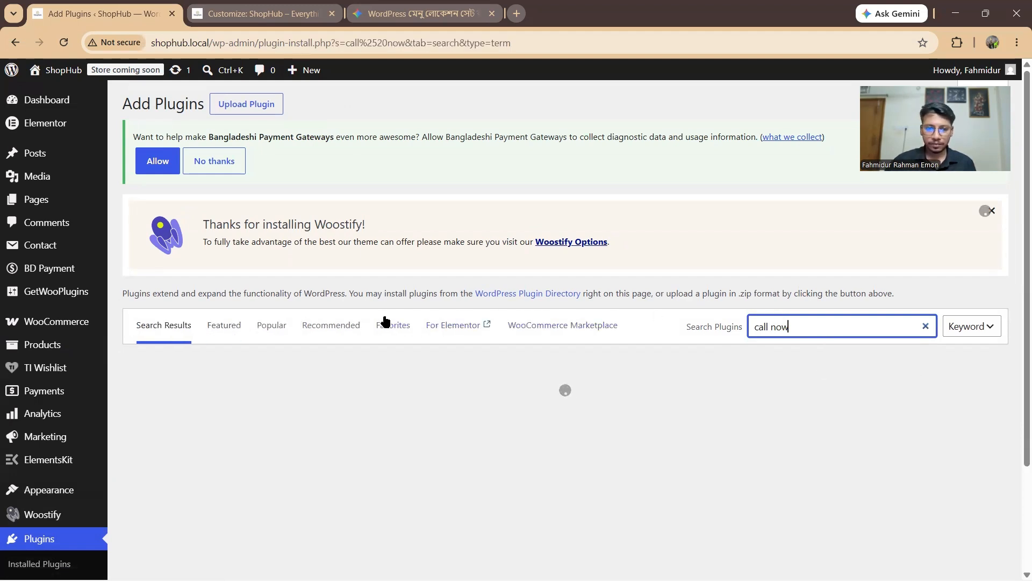
pyautogui.scroll(-2, 343, 328)
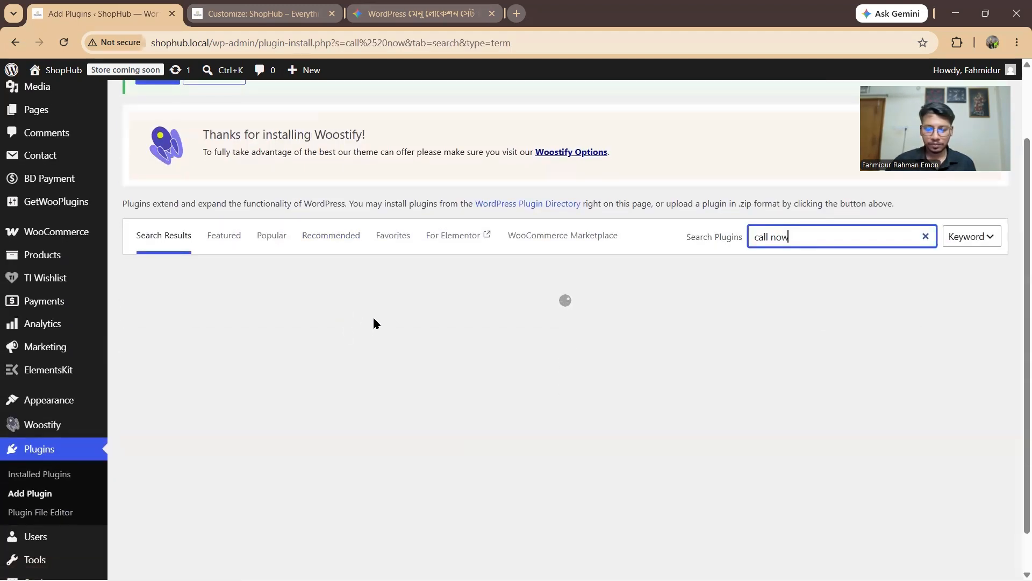
pyautogui.click(492, 13)
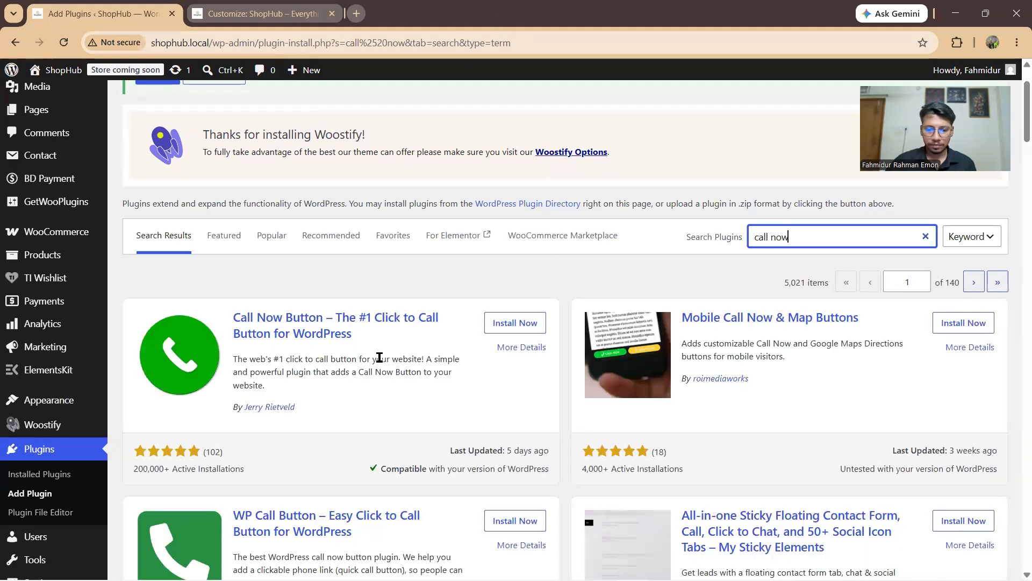
pyautogui.click(505, 322)
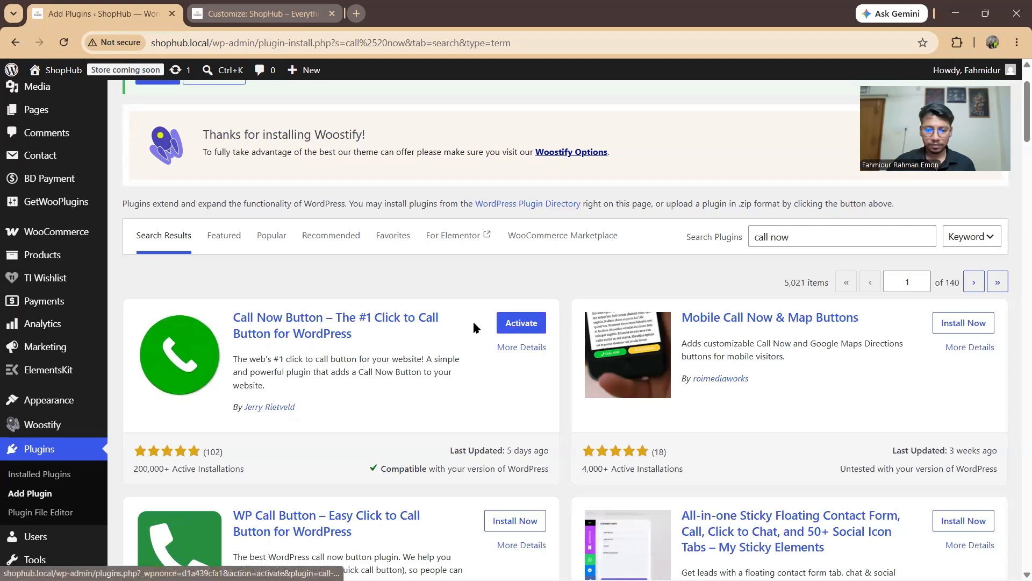
pyautogui.scroll(-2, 521, 281)
# Step: Activate the Call Now Button plugin and scroll through its welcome page
pyautogui.click(525, 234)
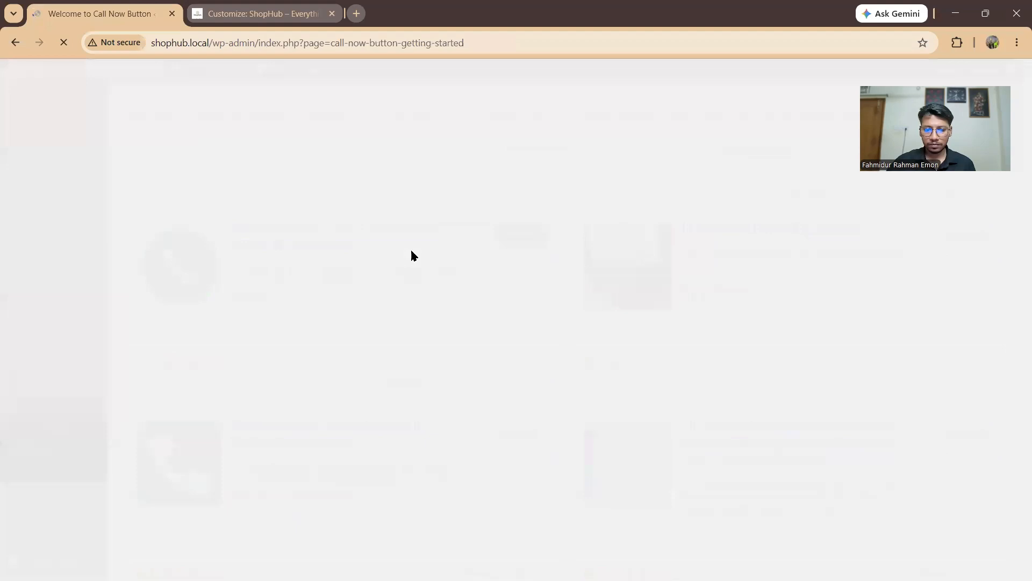
pyautogui.scroll(-13, 531, 361)
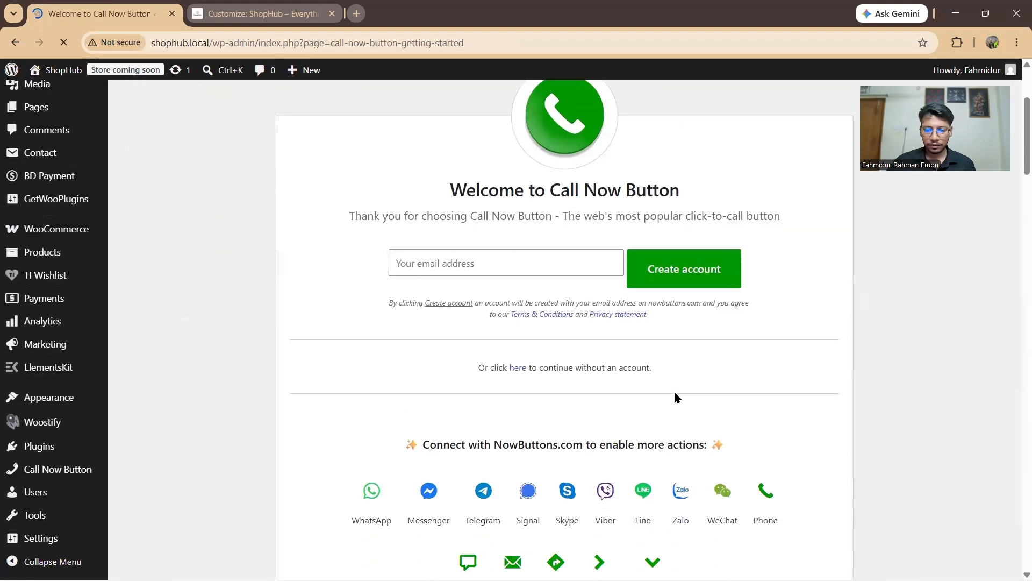
pyautogui.scroll(-11, 582, 380)
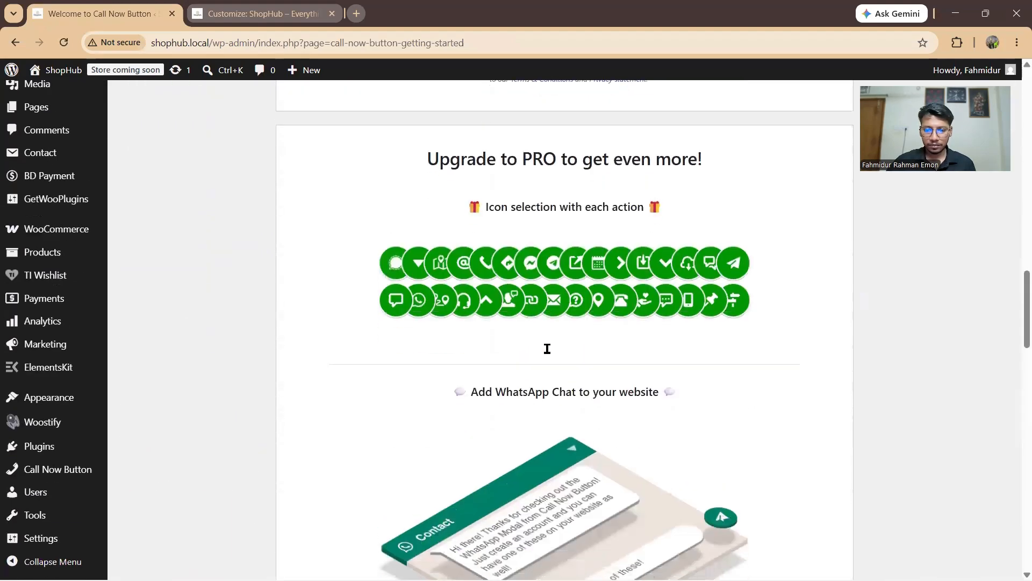
pyautogui.scroll(-2, 510, 364)
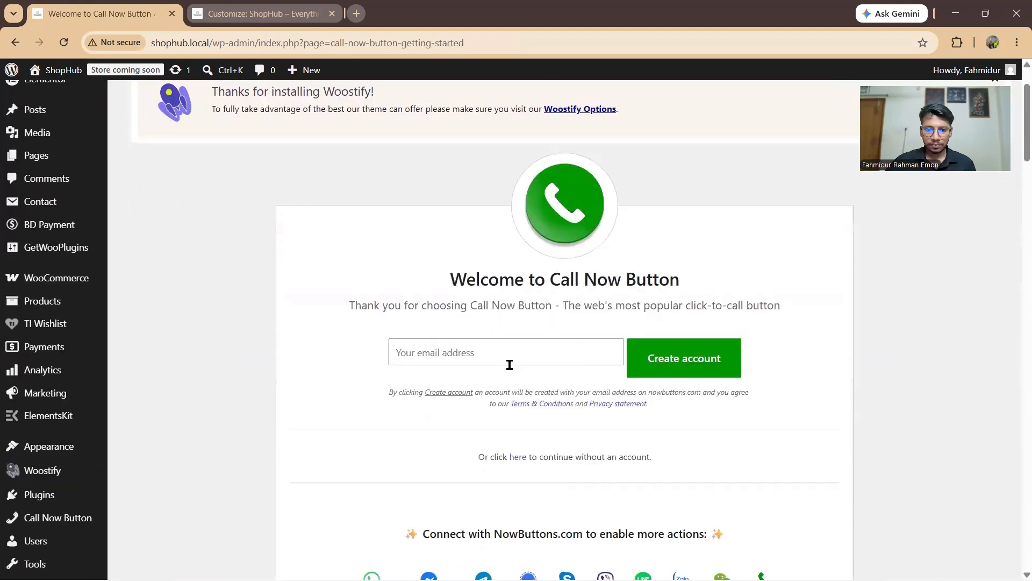
pyautogui.scroll(2, 510, 366)
pyautogui.scroll(-18, 453, 358)
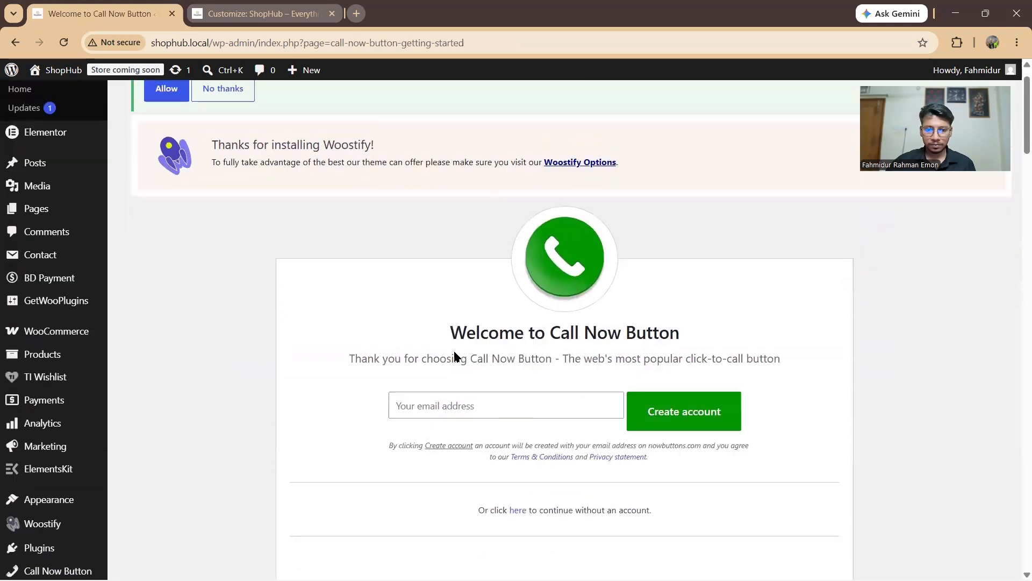
pyautogui.scroll(-20, 455, 352)
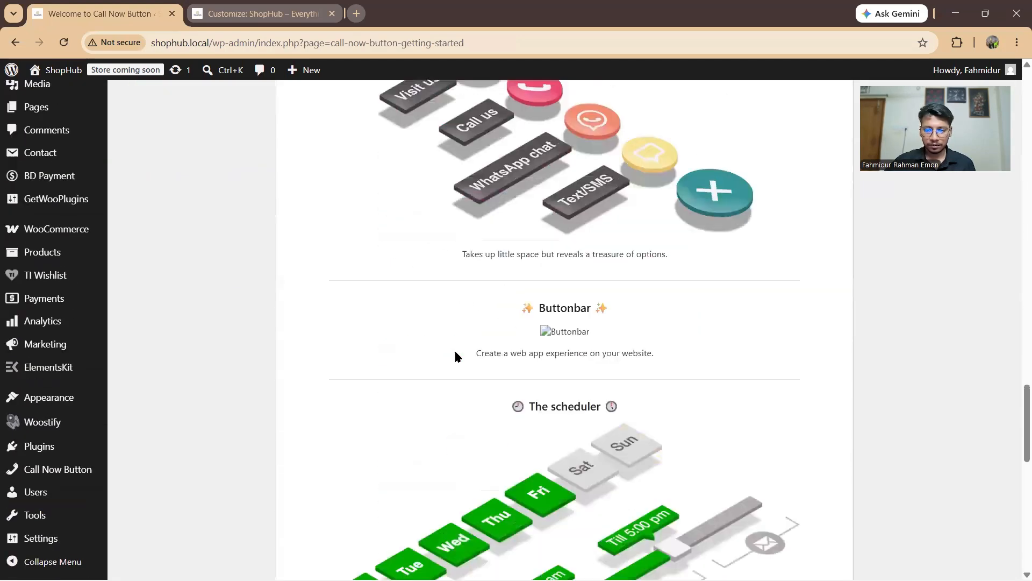
pyautogui.scroll(10, 460, 359)
pyautogui.scroll(15, 460, 359)
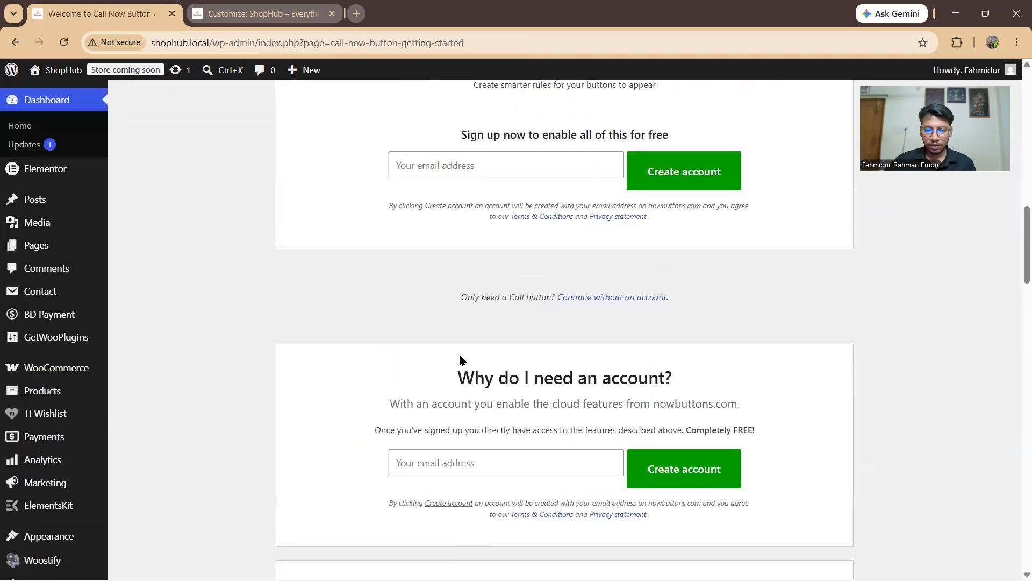
pyautogui.scroll(-3, 461, 359)
# Step: Autofill the account e-mail address and create the free NowButtons account
pyautogui.click(433, 267)
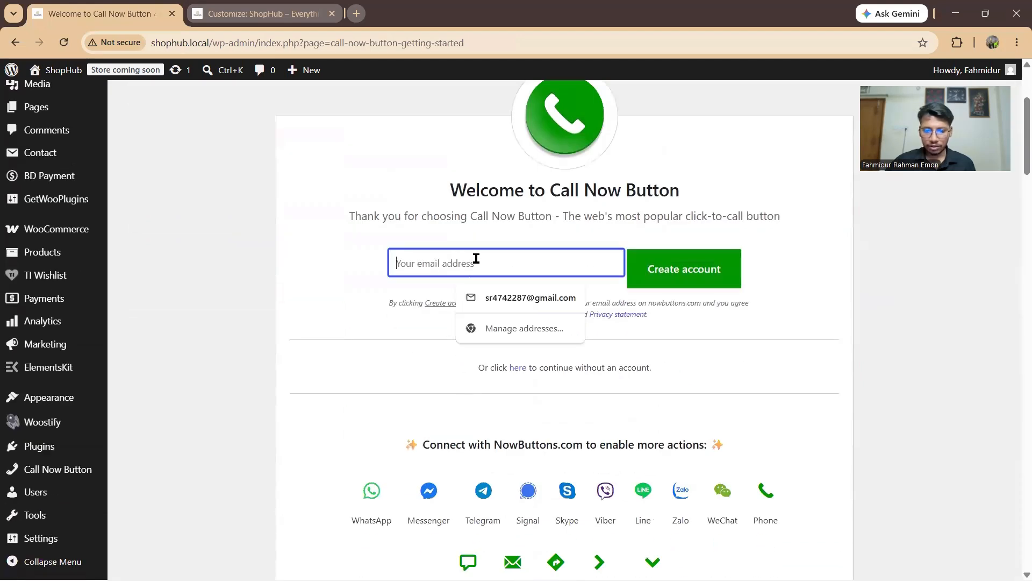
pyautogui.click(477, 295)
pyautogui.click(698, 260)
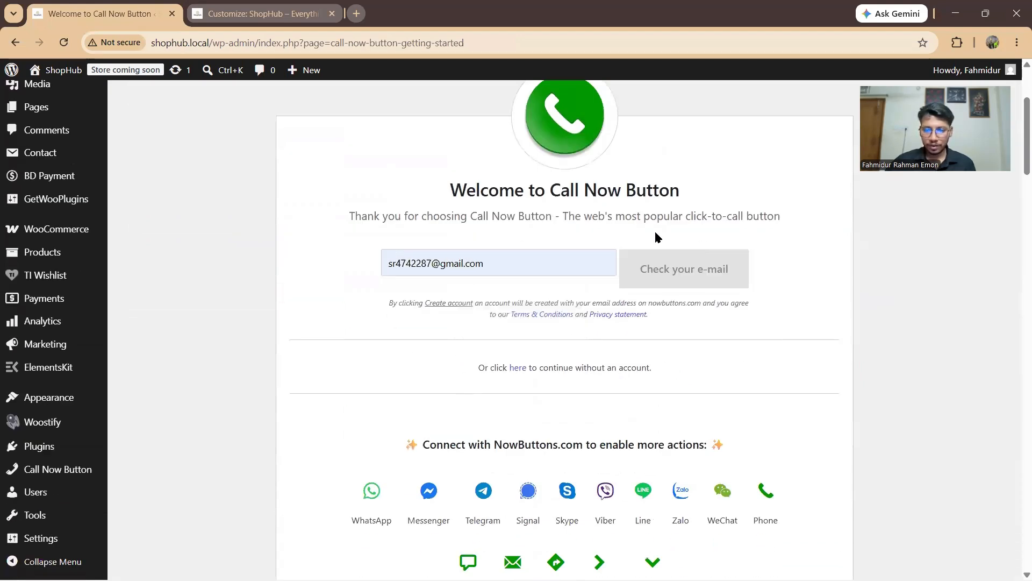
pyautogui.scroll(3, 464, 237)
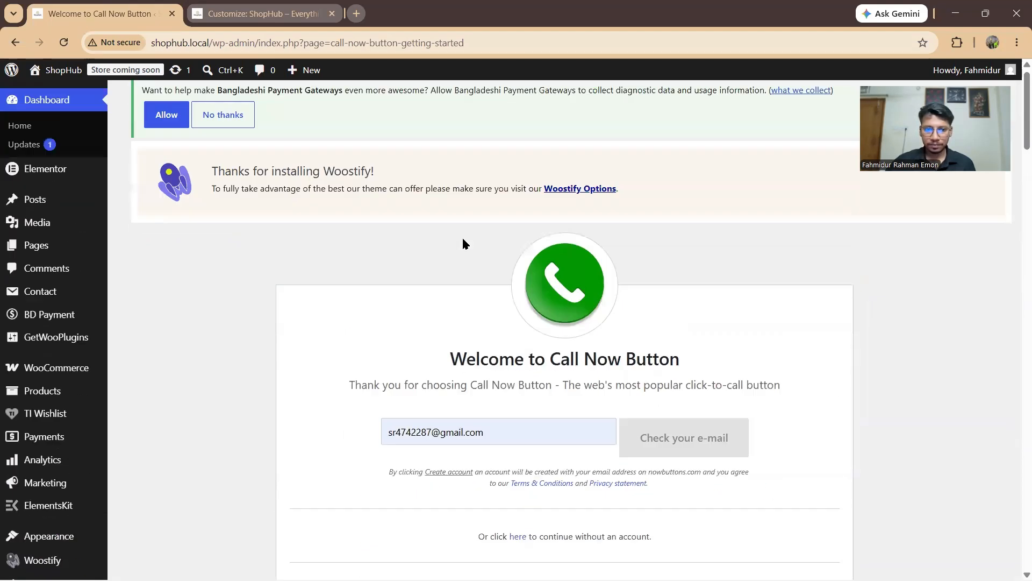
pyautogui.scroll(-3, 630, 288)
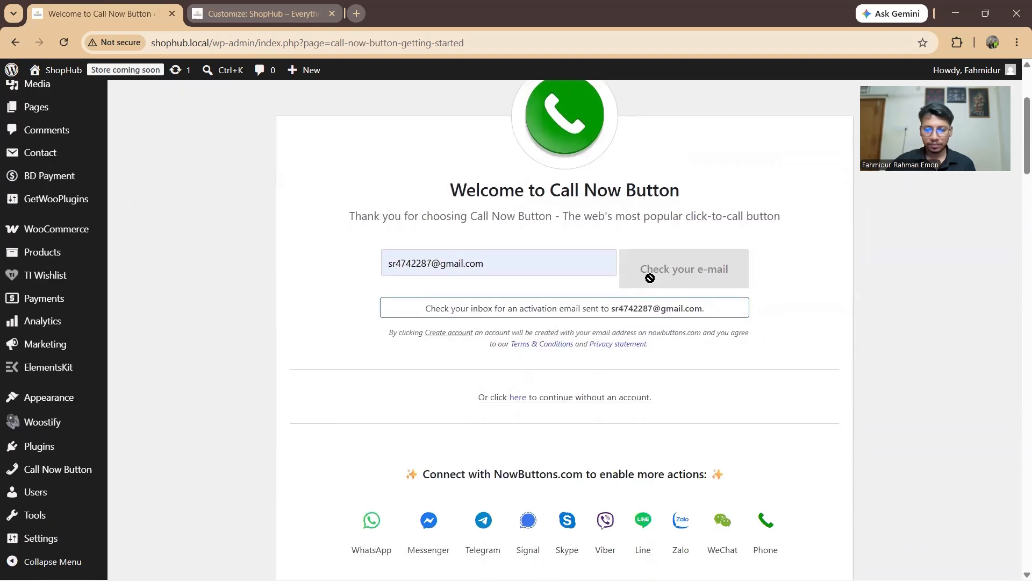
pyautogui.hotkey('alt', 'Tab')
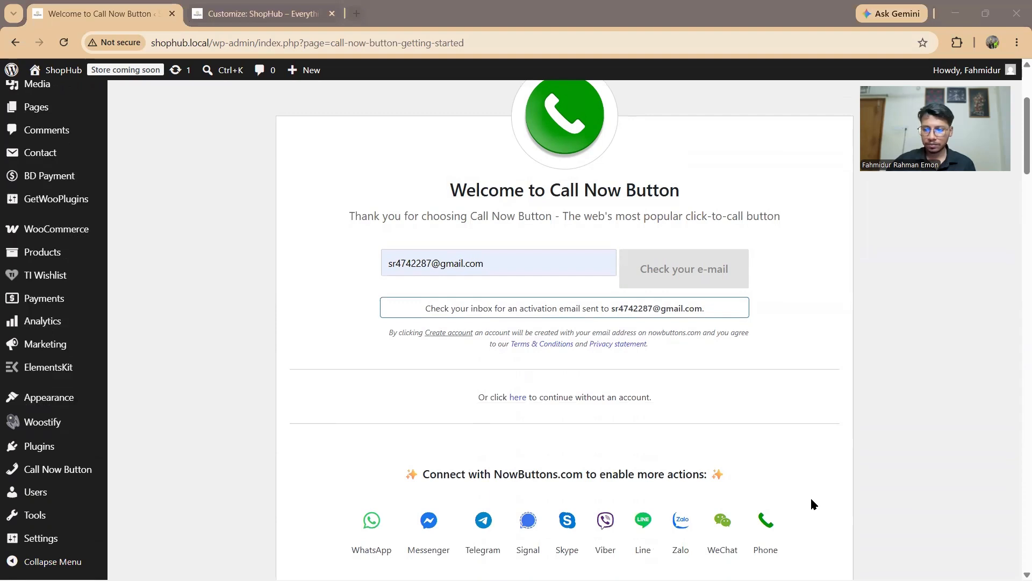
pyautogui.scroll(-8, 811, 503)
pyautogui.moveTo(65, 468)
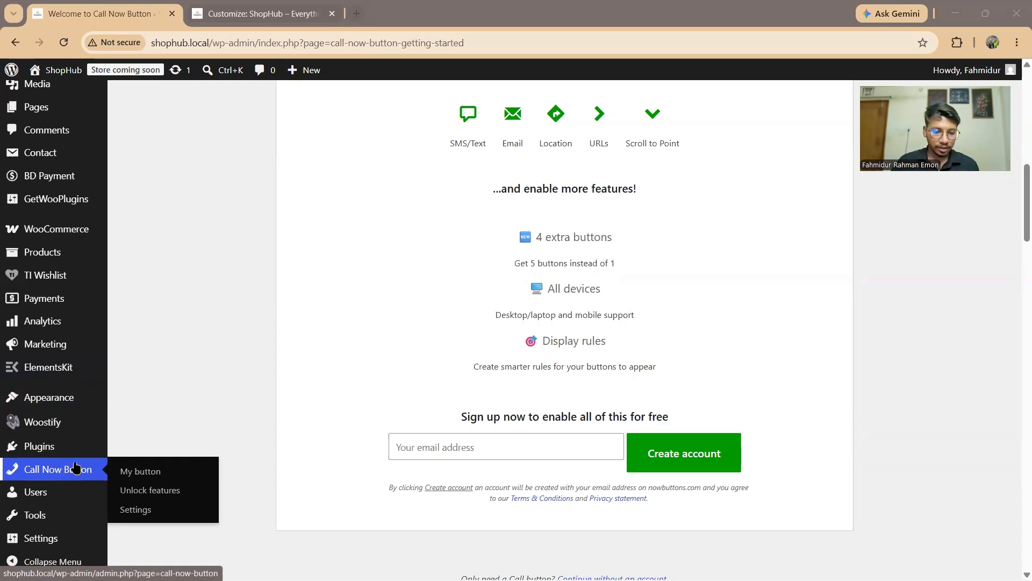
# Step: Keep Phone as the button action and enter the saved phone number in international format
pyautogui.click(149, 474)
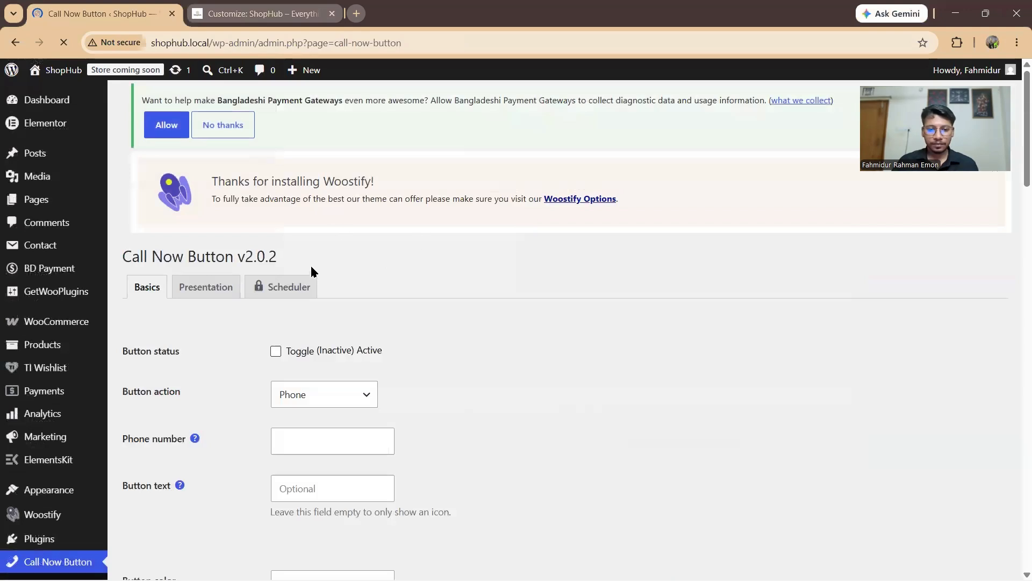
pyautogui.scroll(-2, 398, 317)
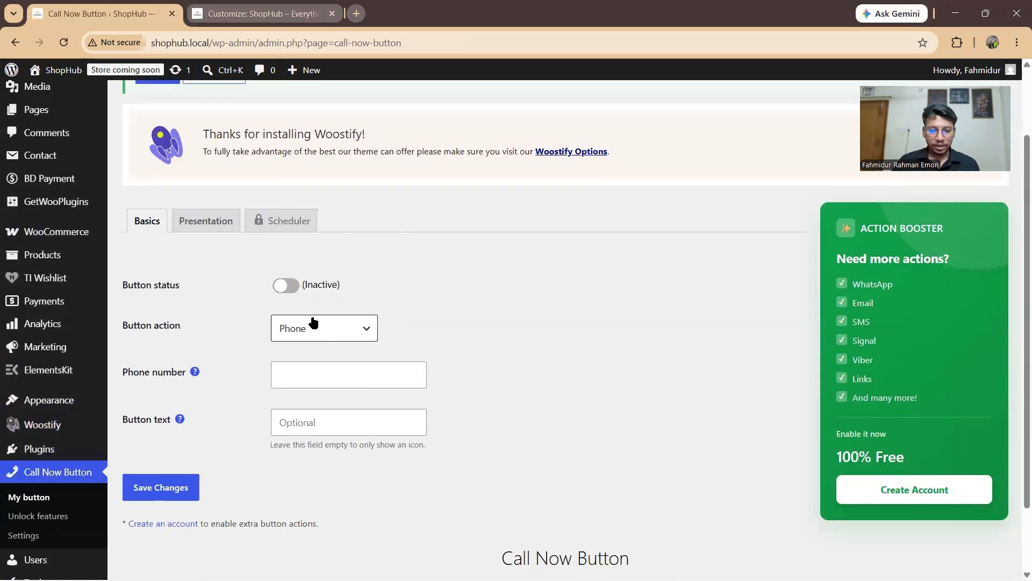
pyautogui.scroll(-2, 314, 321)
pyautogui.click(323, 245)
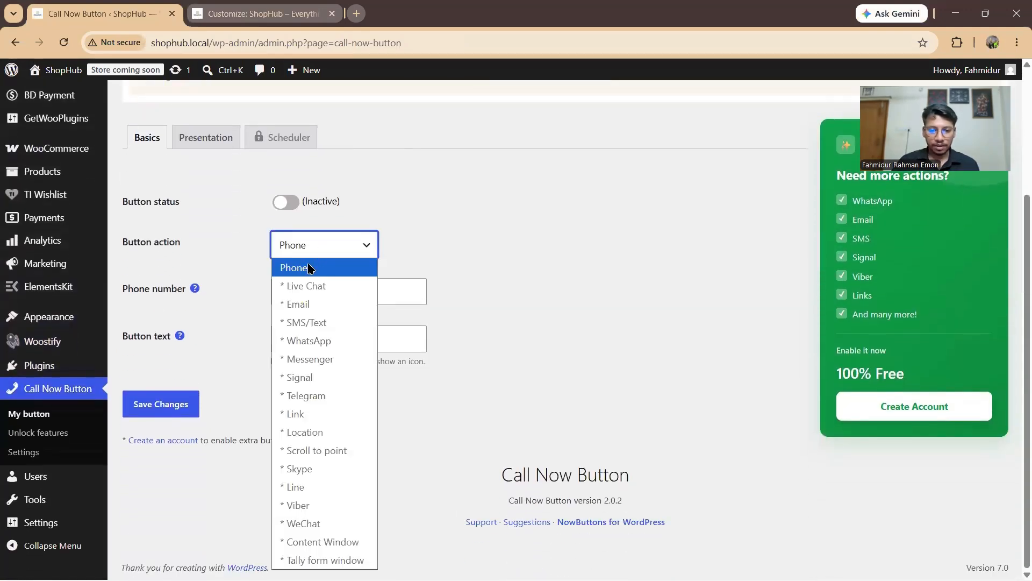
pyautogui.click(309, 268)
pyautogui.click(309, 296)
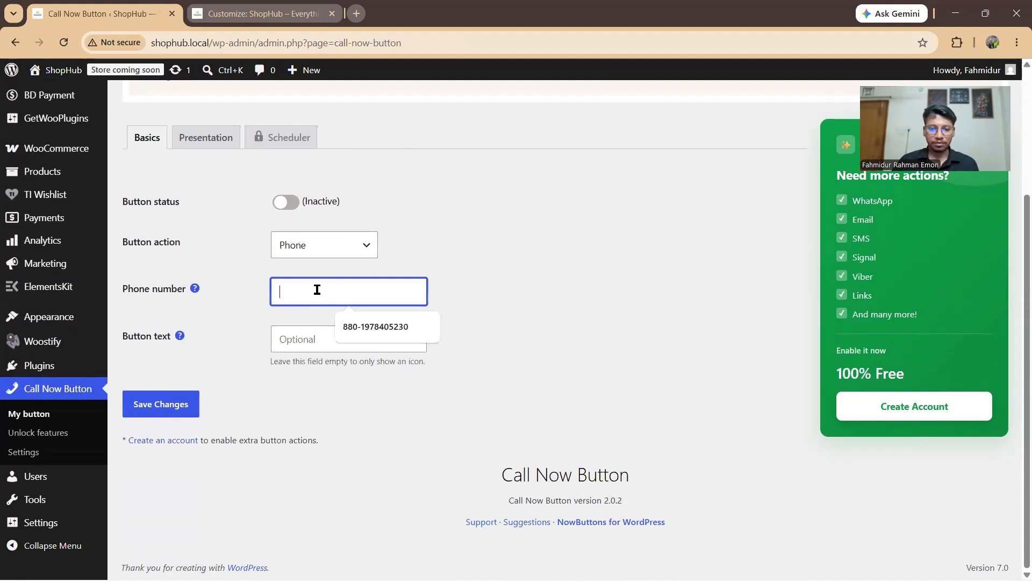
pyautogui.click(398, 334)
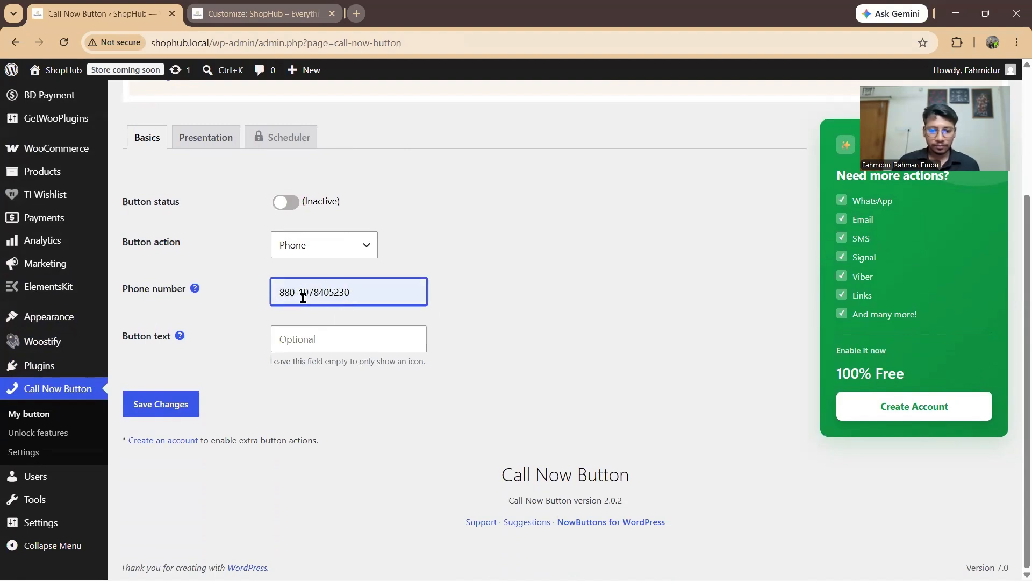
pyautogui.press('BackSpace')
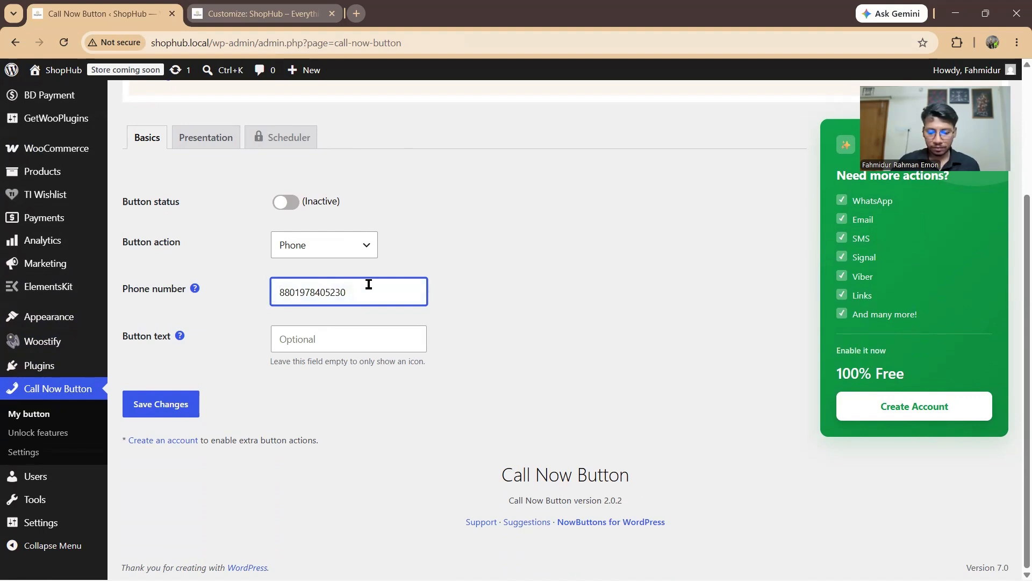
pyautogui.write('+')
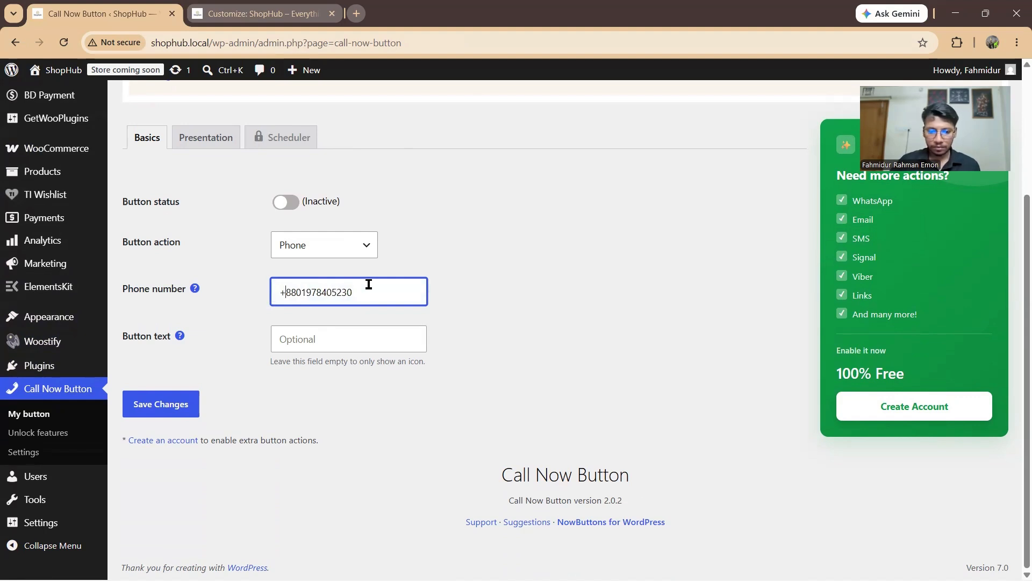
# Step: Label the button 'Call Now', save the settings, and switch the button status to Active
pyautogui.click(348, 330)
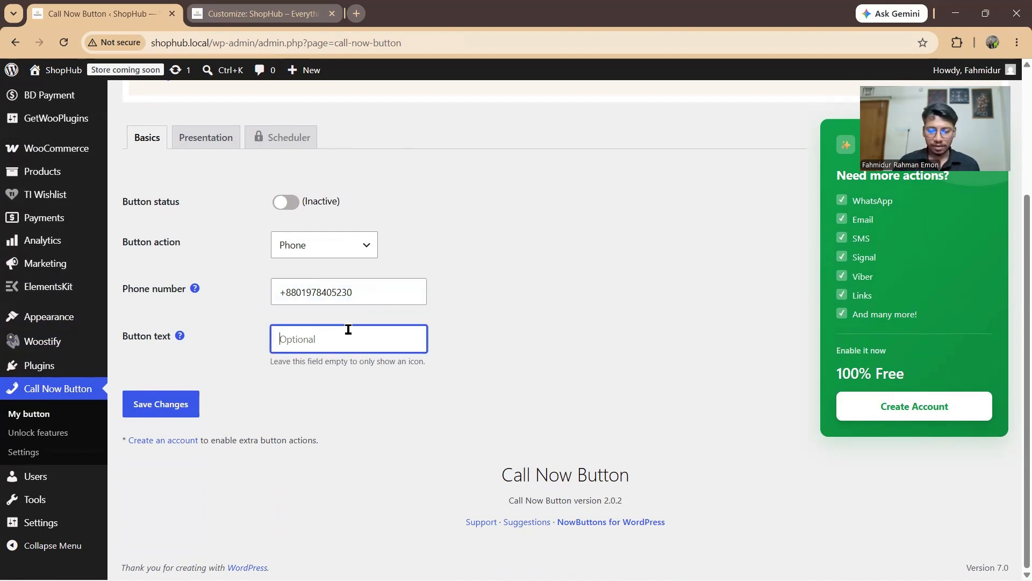
pyautogui.write('Call Now')
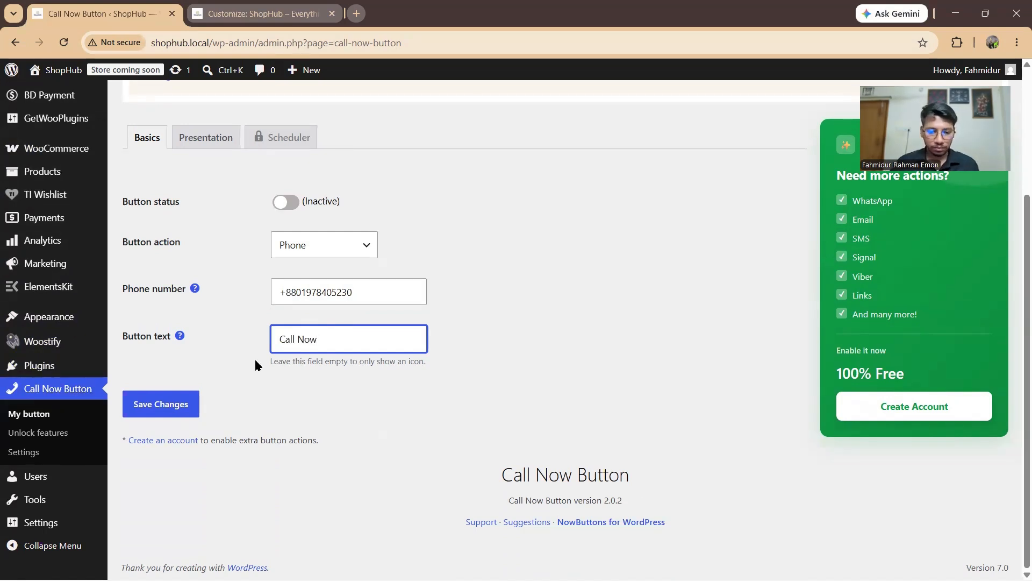
pyautogui.click(171, 401)
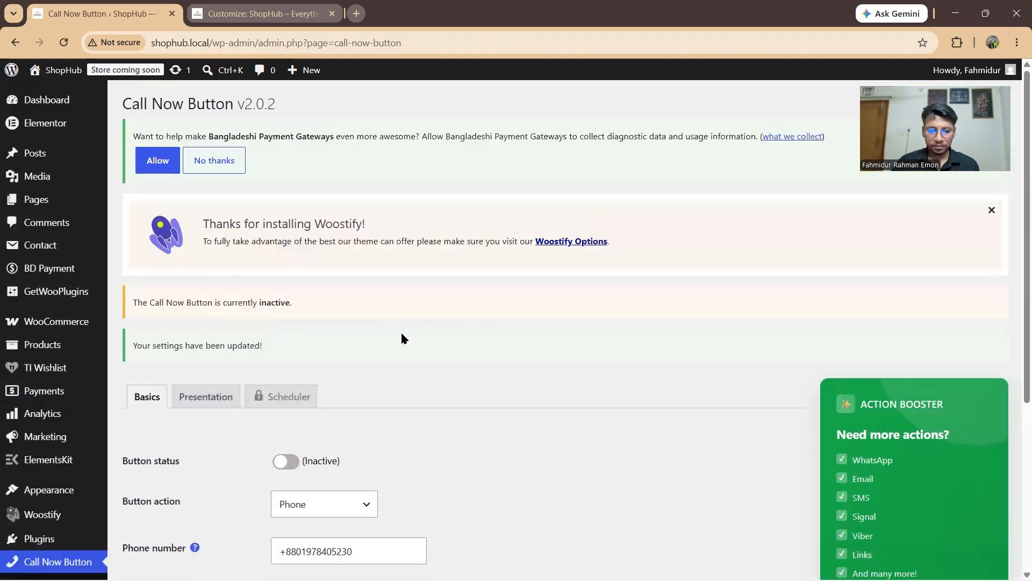
pyautogui.scroll(-3, 399, 329)
pyautogui.click(296, 285)
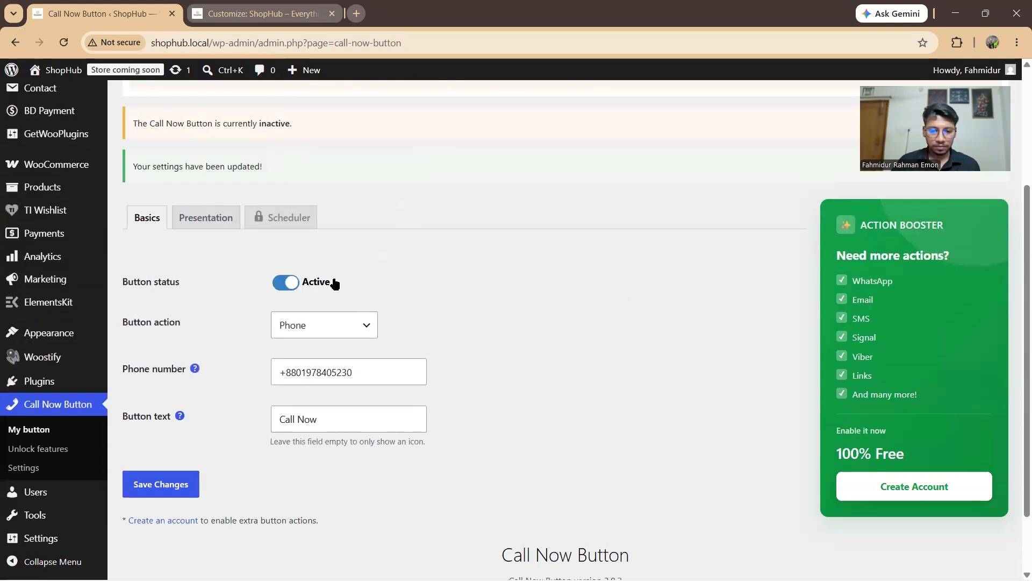
pyautogui.scroll(-2, 276, 322)
# Step: Set the Call Now button's position to Left corner and display on All screens, then save
pyautogui.click(182, 407)
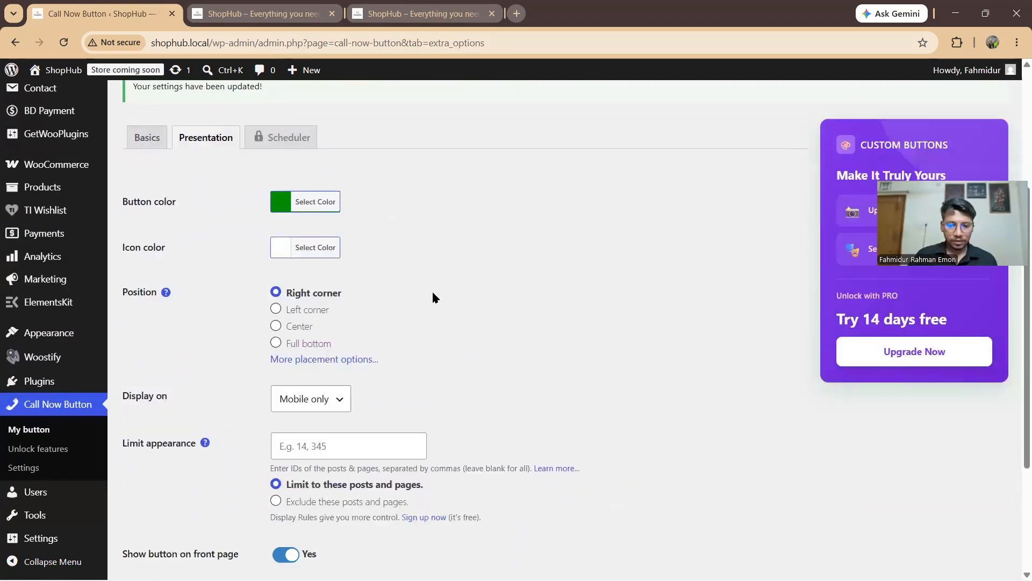
pyautogui.scroll(3, 446, 290)
pyautogui.scroll(-2, 398, 269)
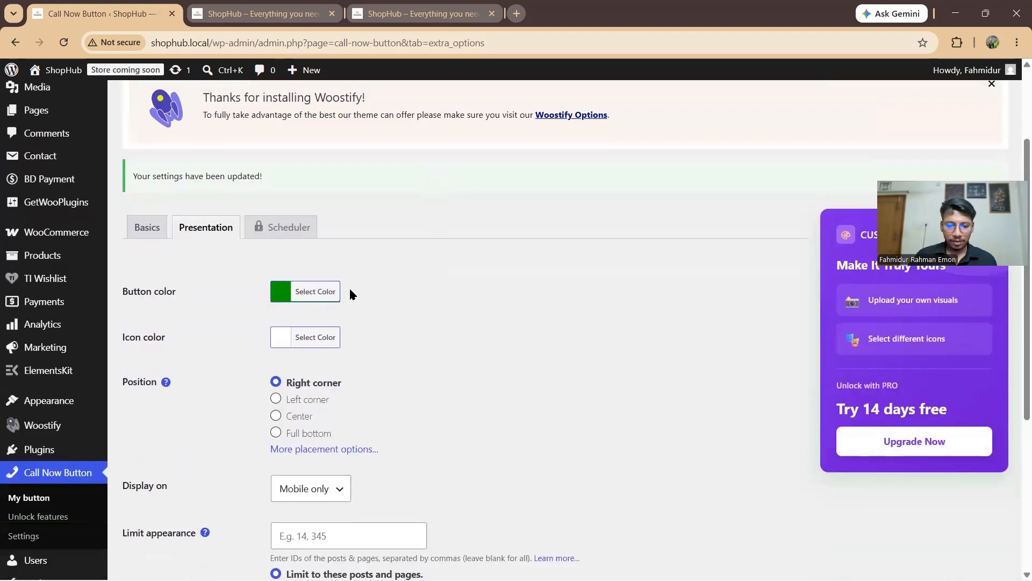
pyautogui.scroll(-2, 350, 293)
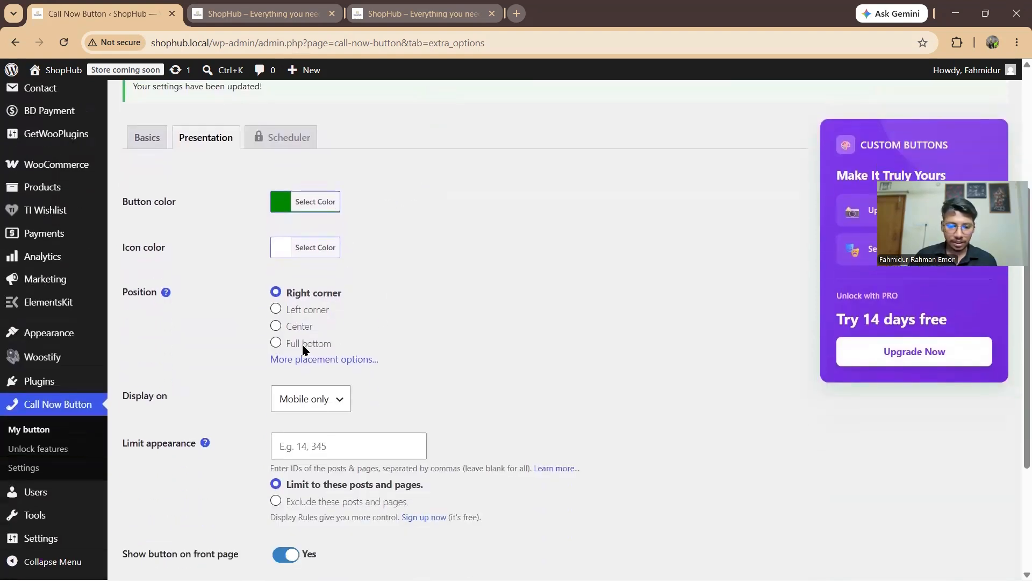
pyautogui.click(276, 310)
pyautogui.scroll(-4, 277, 312)
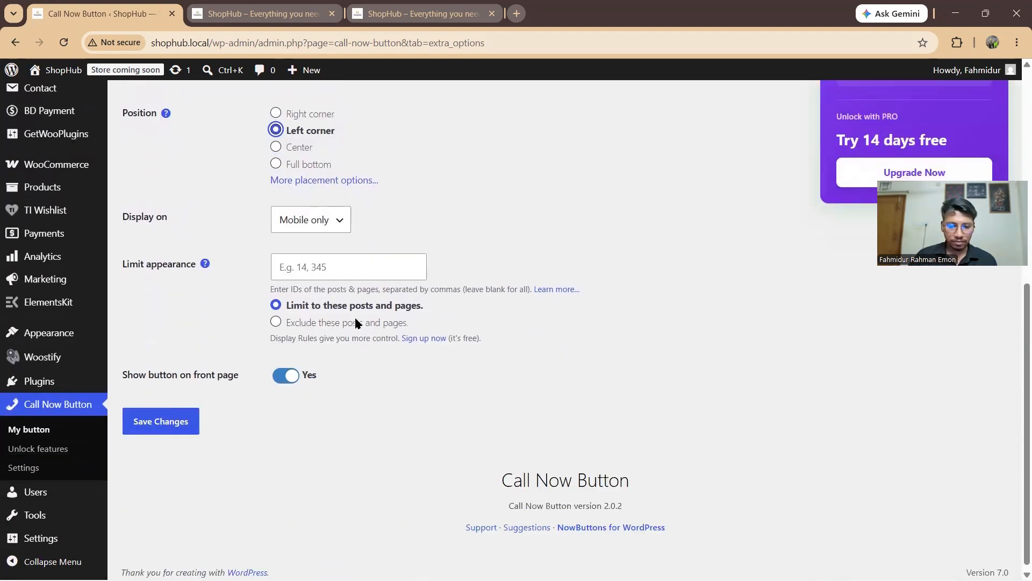
pyautogui.click(330, 220)
pyautogui.click(301, 280)
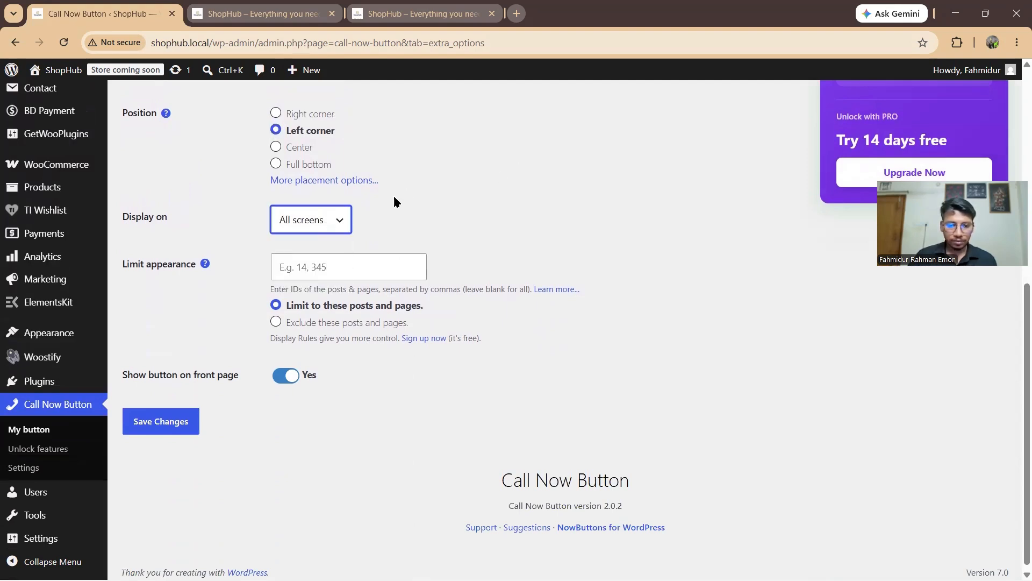
pyautogui.scroll(-1, 396, 203)
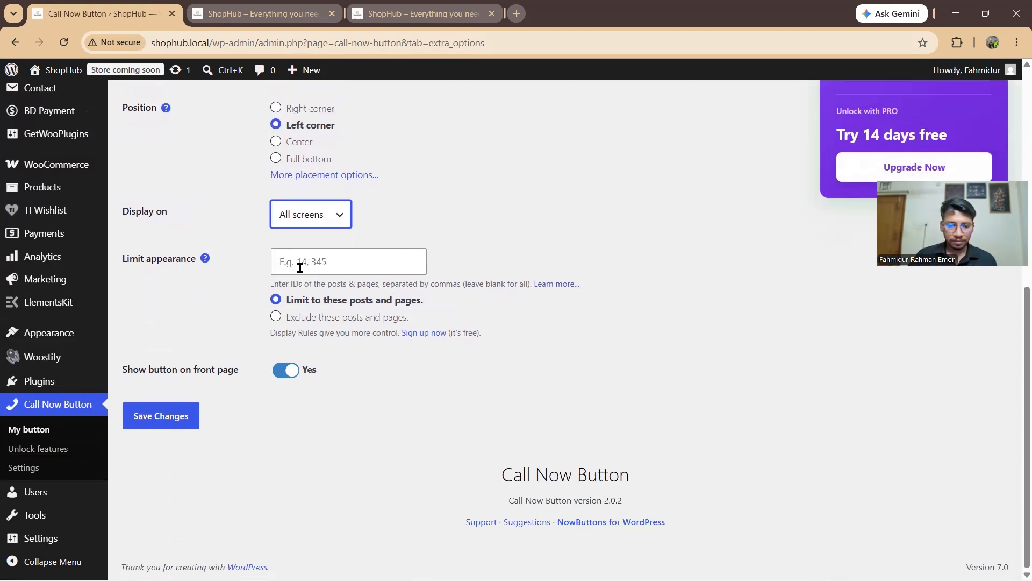
pyautogui.click(177, 416)
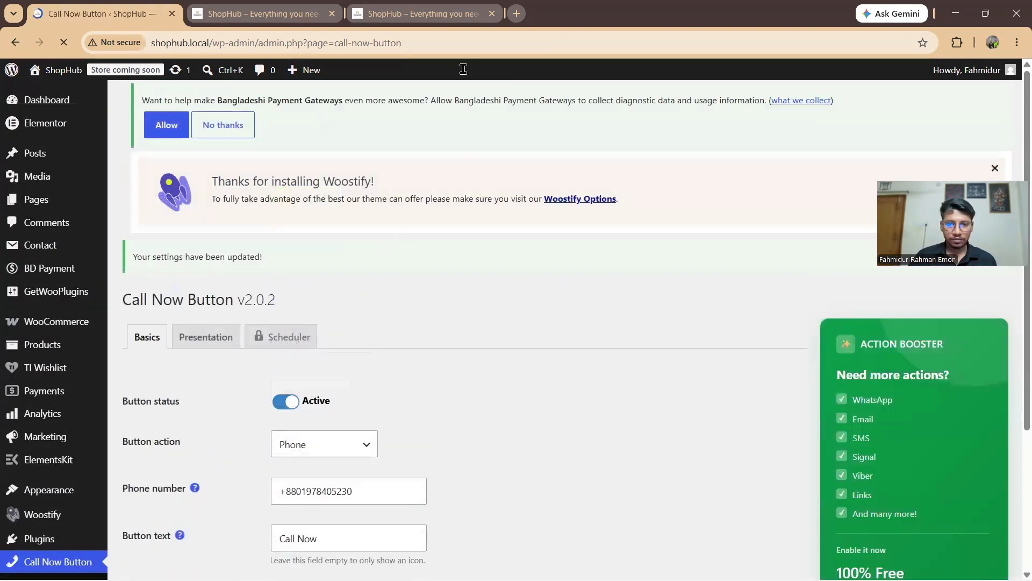
# Step: Reload the ShopHub homepage and test the bottom-left Call Now button twice, dismissing the app prompt
pyautogui.click(446, 14)
pyautogui.click(65, 44)
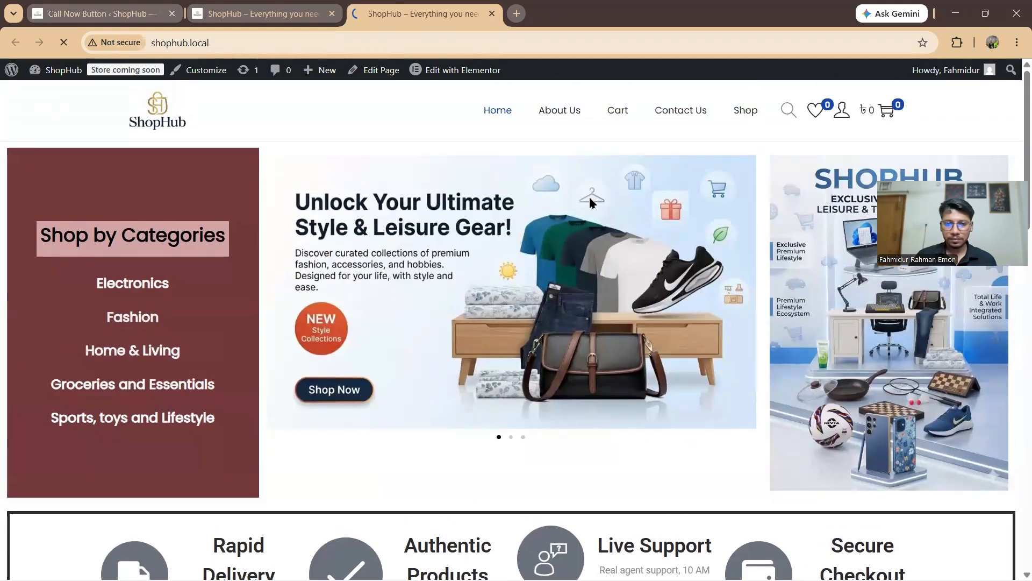
pyautogui.scroll(-3, 625, 214)
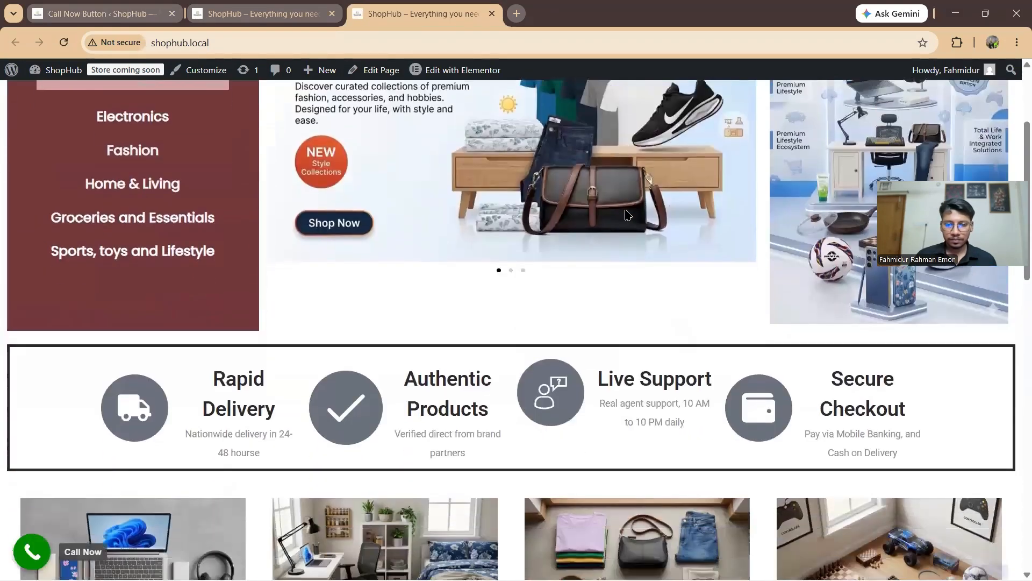
pyautogui.scroll(-3, 564, 253)
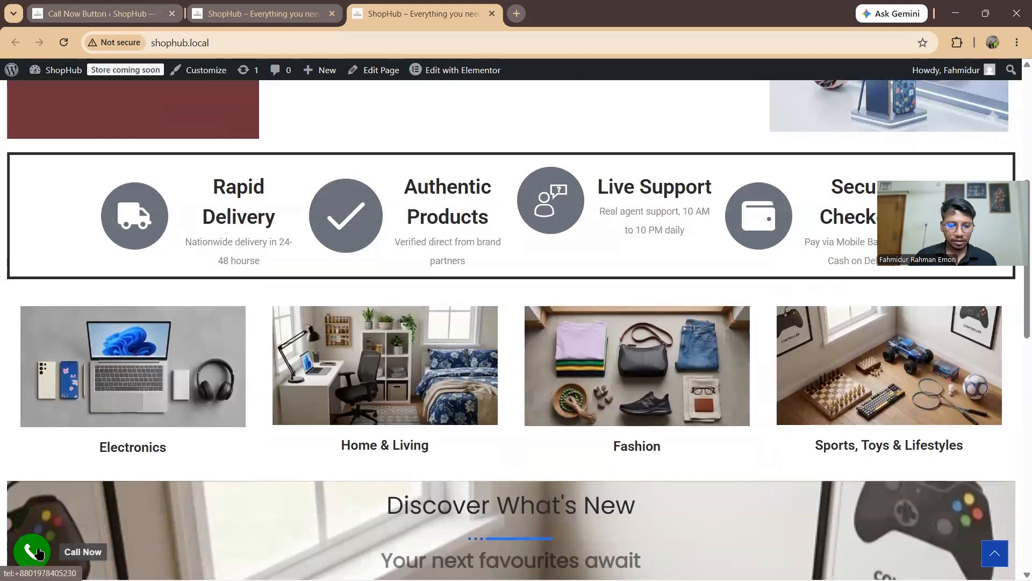
pyautogui.click(38, 552)
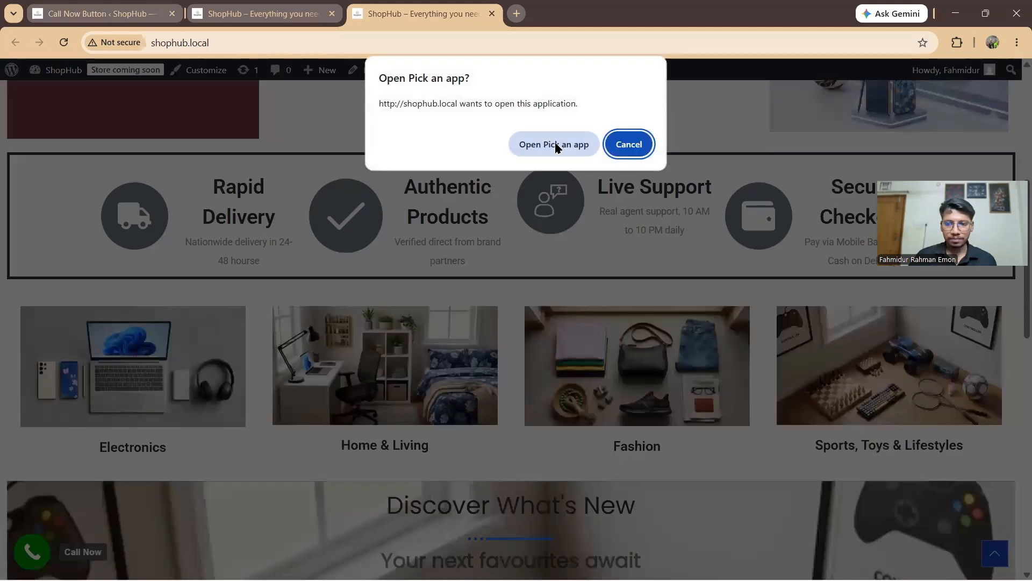
pyautogui.click(556, 145)
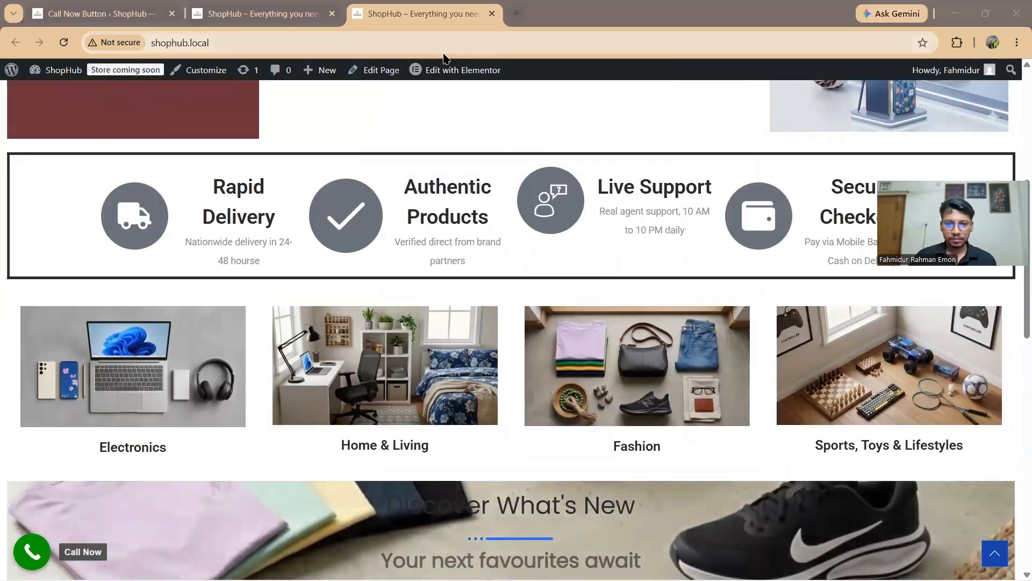
pyautogui.click(680, 100)
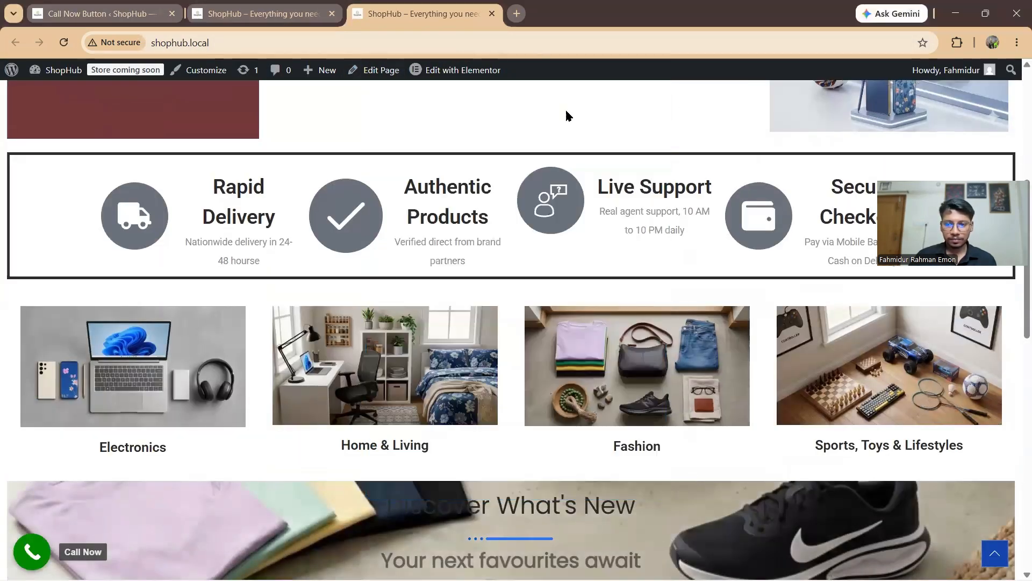
pyautogui.scroll(-3, 92, 466)
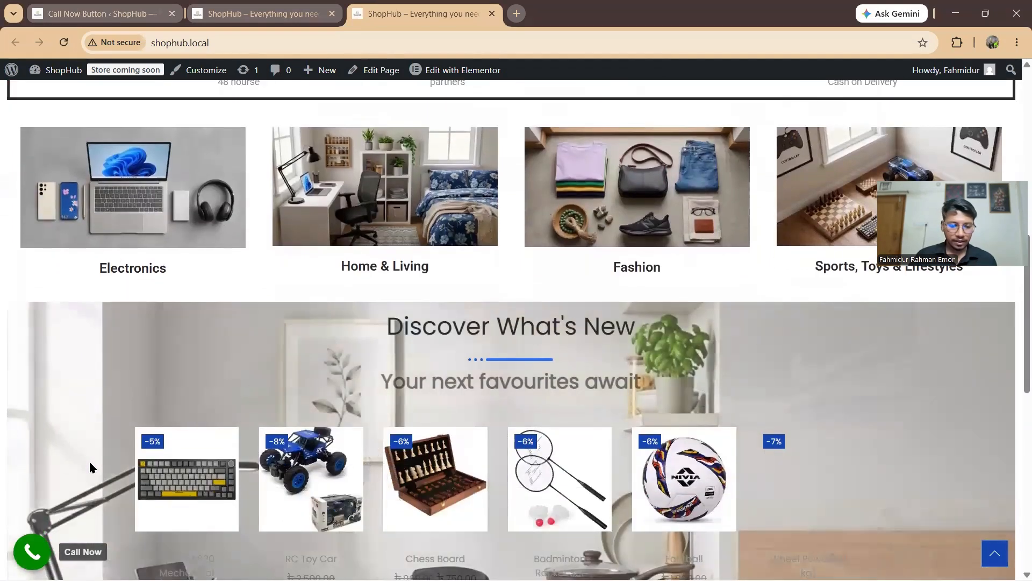
pyautogui.click(32, 551)
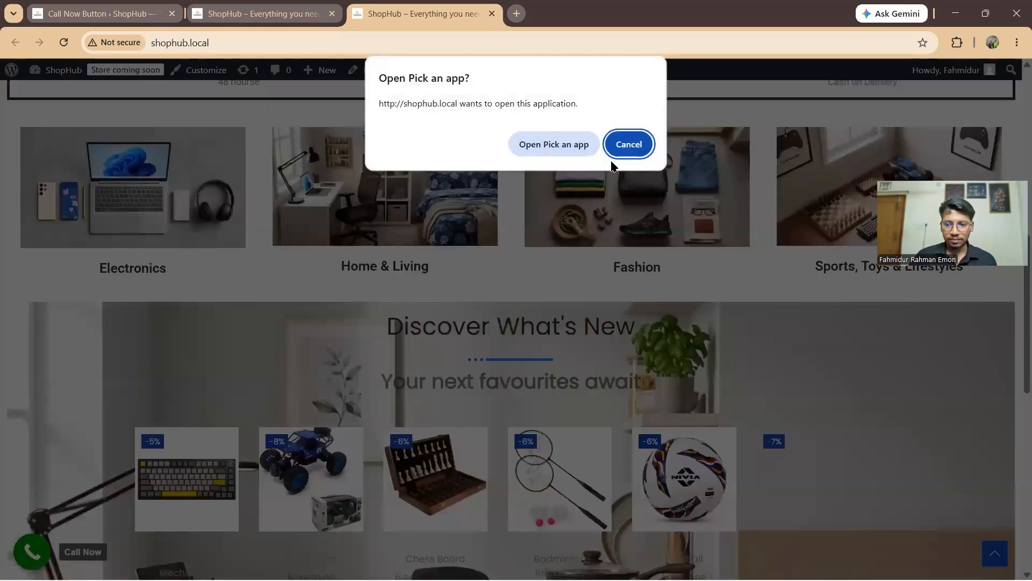
pyautogui.click(629, 144)
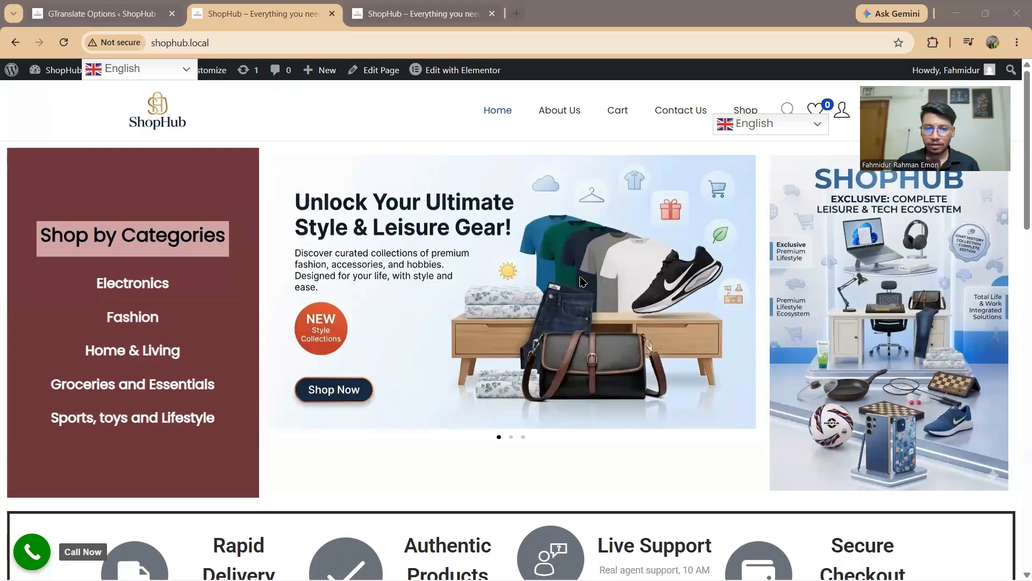
# Step: Return to the GTranslate Options tab and go to Plugins > Add Plugin
pyautogui.scroll(-5, 514, 302)
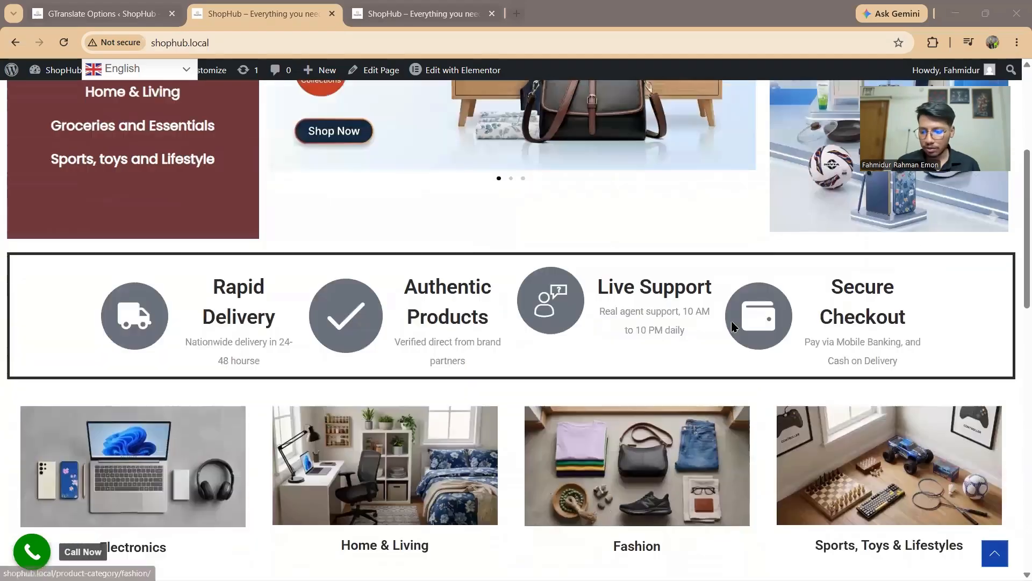
pyautogui.scroll(5, 699, 323)
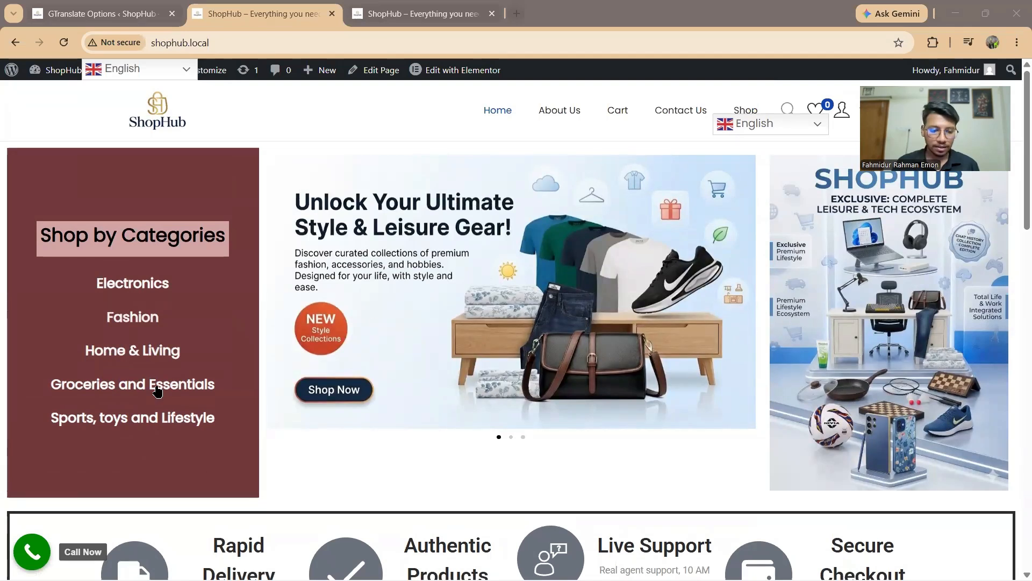
pyautogui.click(89, 8)
pyautogui.scroll(-10, 73, 463)
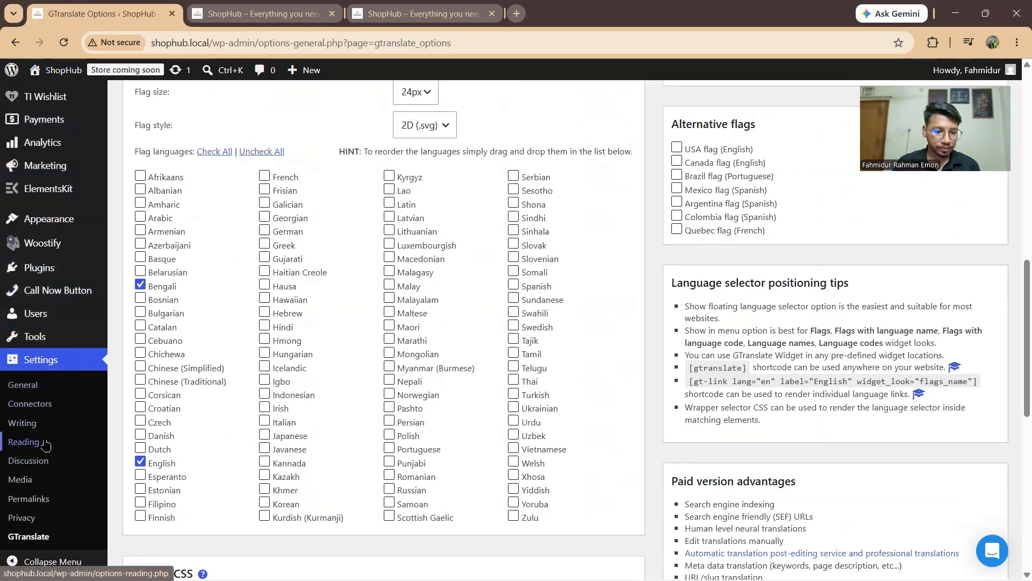
pyautogui.scroll(-2, 45, 444)
pyautogui.moveTo(59, 268)
pyautogui.click(142, 292)
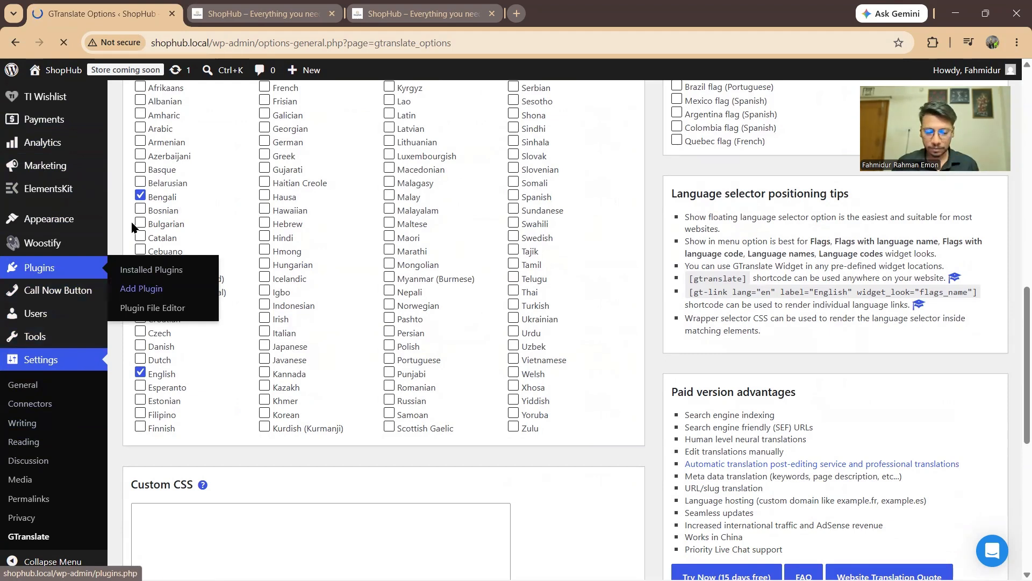
pyautogui.scroll(5, 450, 285)
pyautogui.scroll(-1, 451, 285)
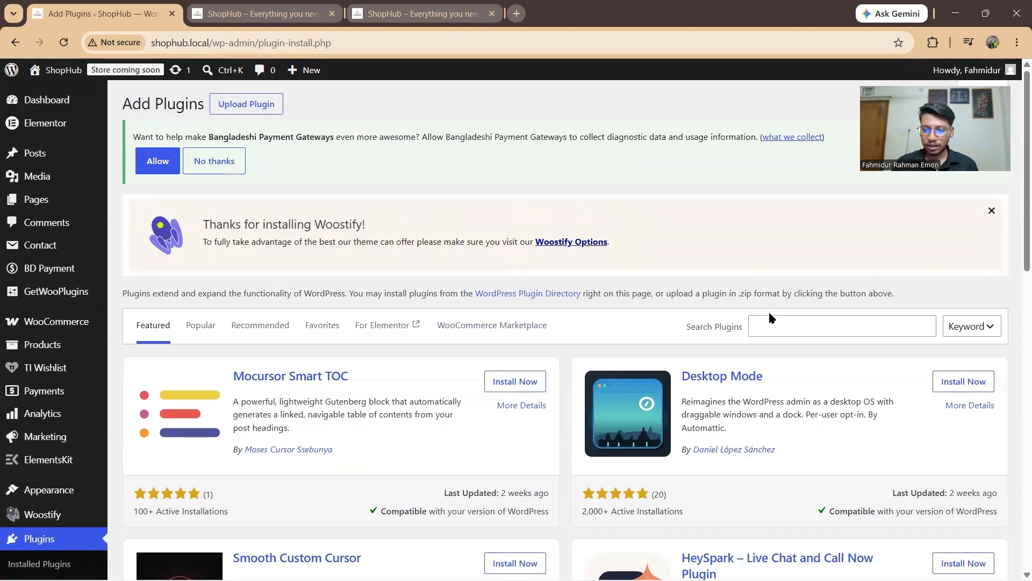
# Step: Search plugins for 'social chat', then install and activate Social Chat – Click To Chat App Button
pyautogui.scroll(-2, 769, 301)
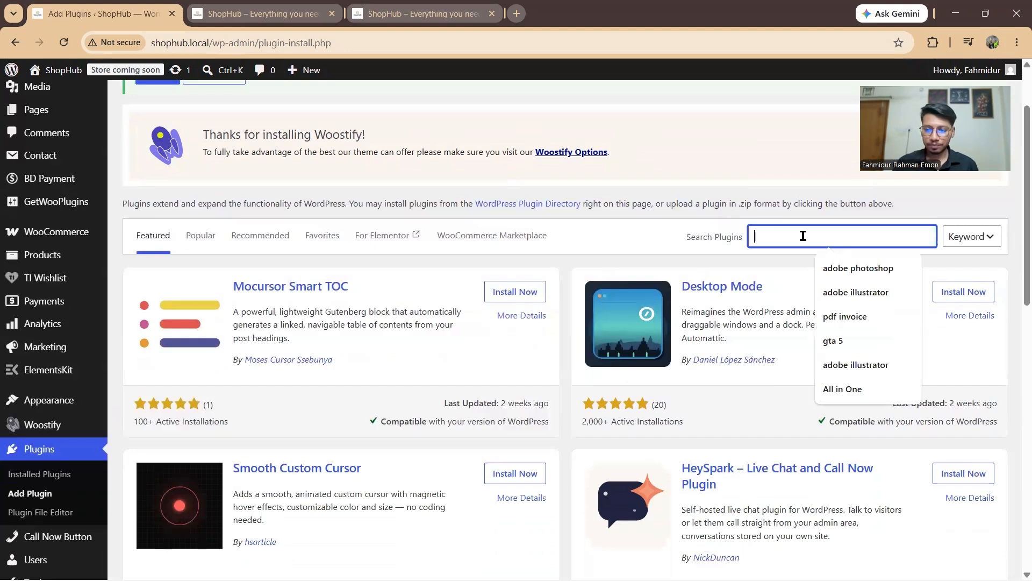
pyautogui.write('social chat')
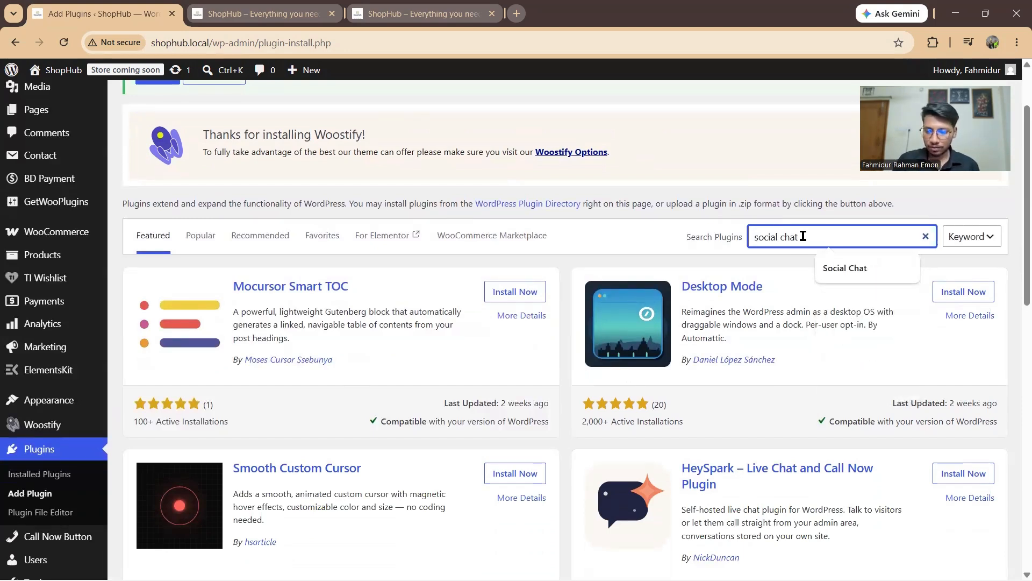
pyautogui.press('Return')
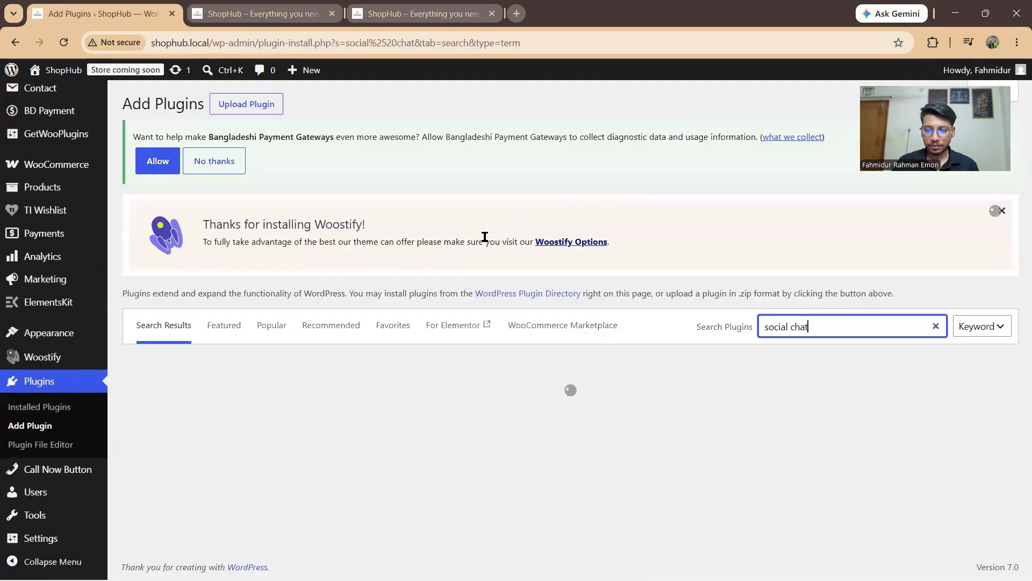
pyautogui.scroll(-3, 444, 237)
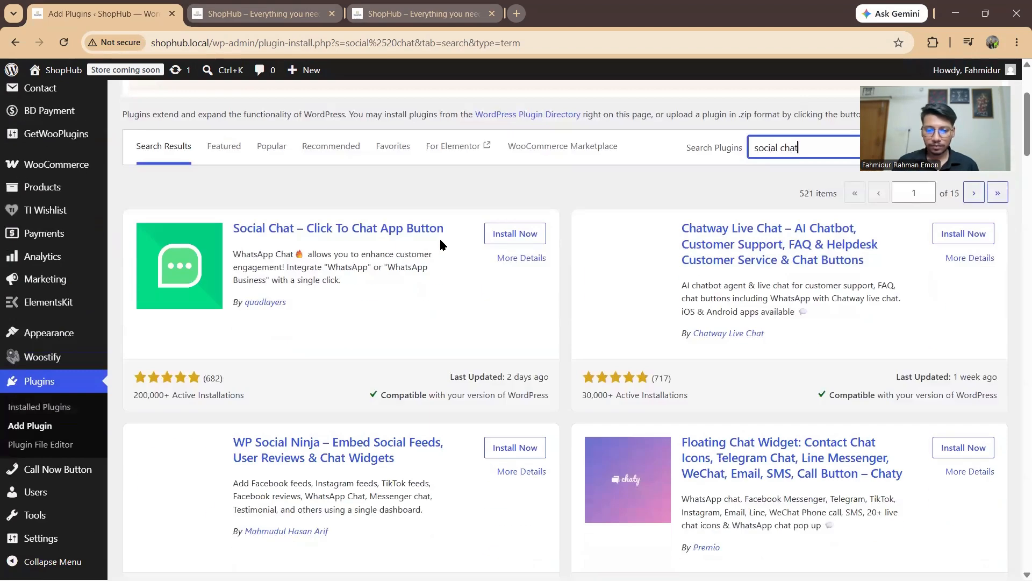
pyautogui.click(511, 234)
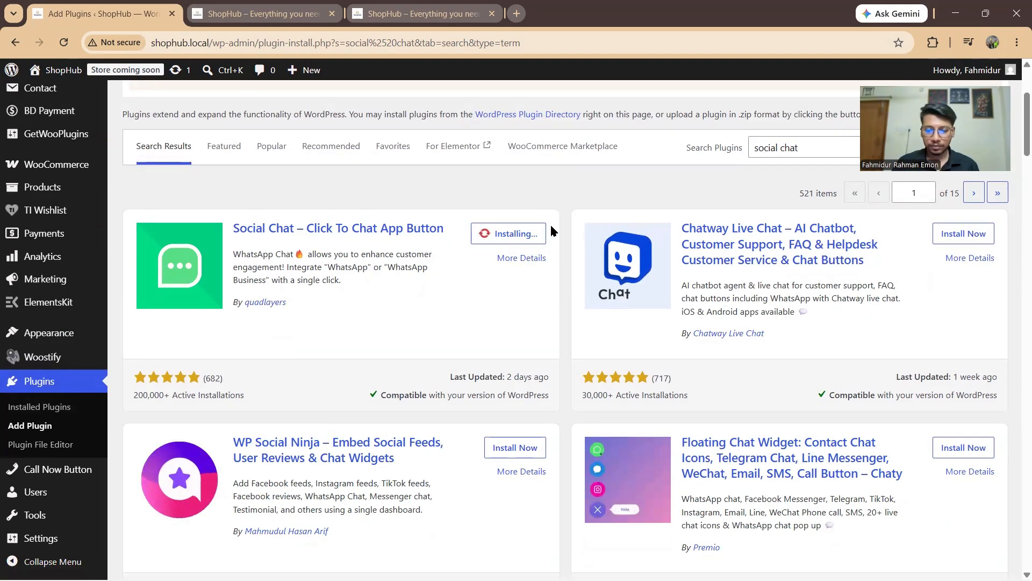
pyautogui.scroll(-2, 452, 239)
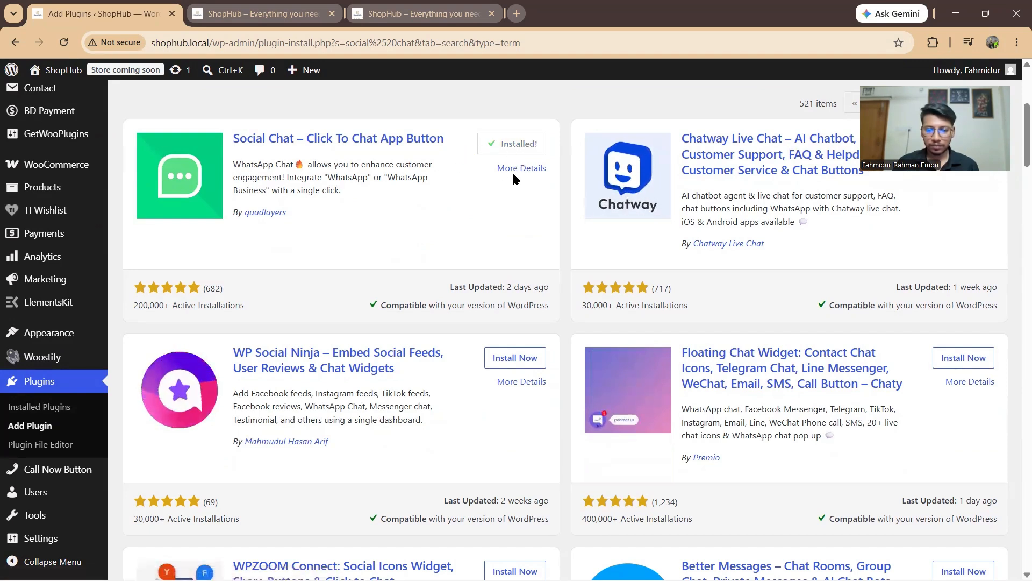
pyautogui.click(523, 144)
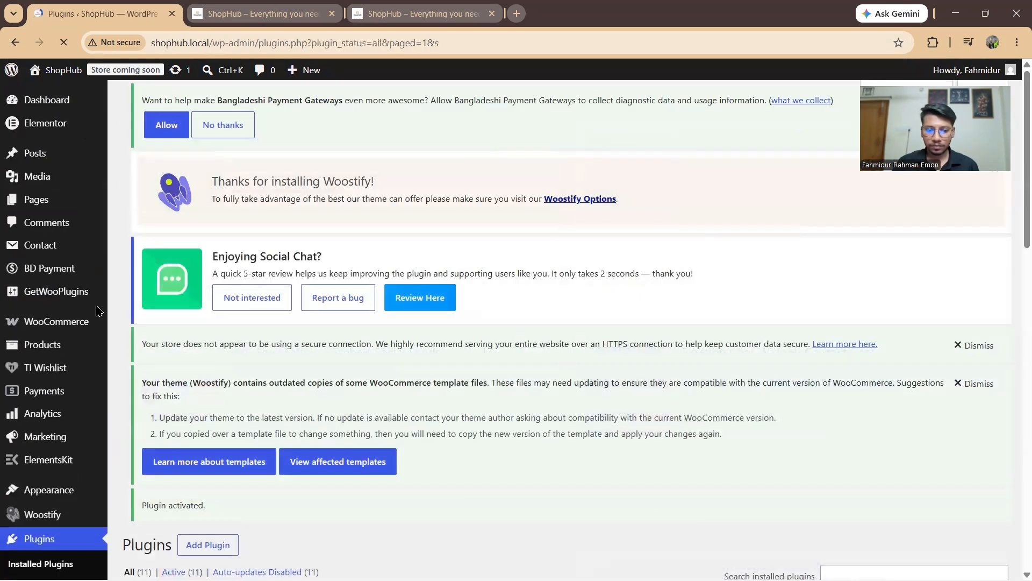
# Step: Open the Social Chat > Button settings page from the admin sidebar
pyautogui.scroll(-10, 115, 350)
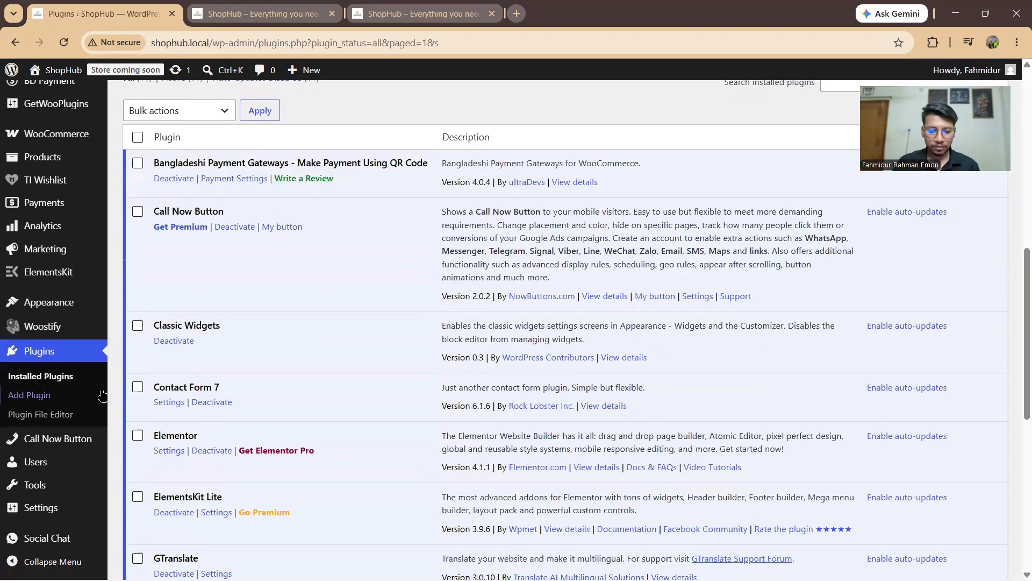
pyautogui.moveTo(72, 542)
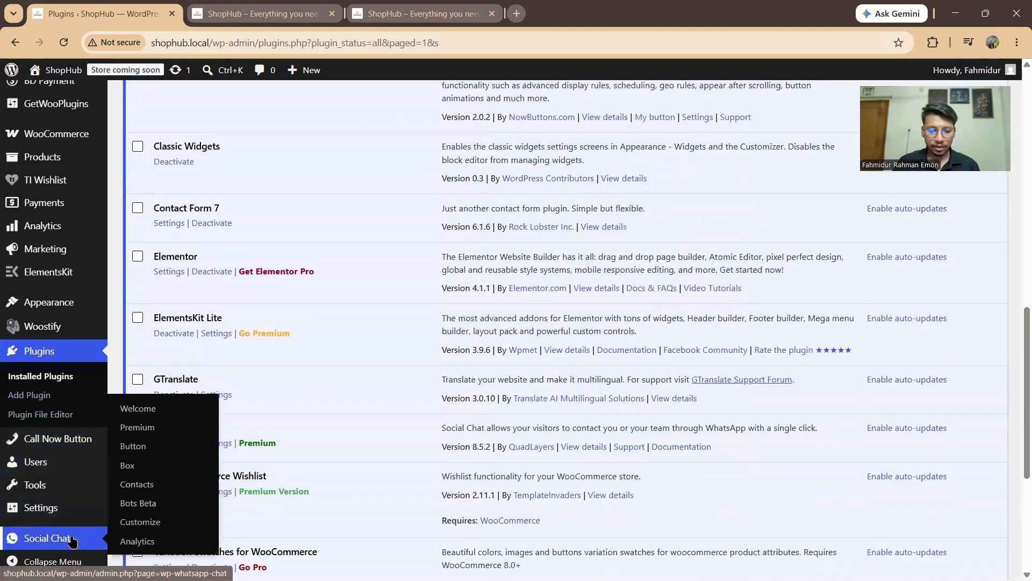
pyautogui.click(129, 446)
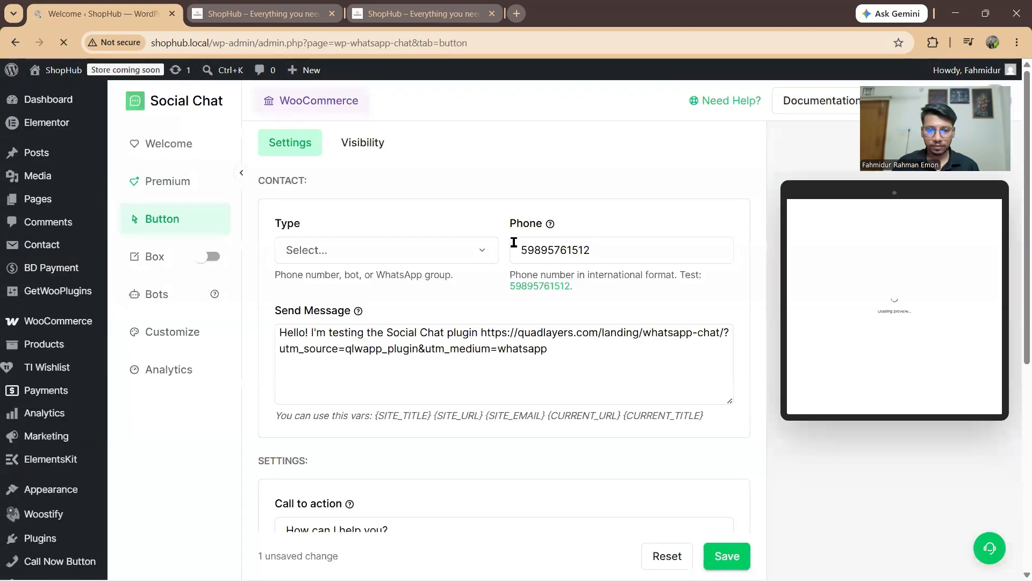
# Step: Replace the sample Phone value with the shop's WhatsApp number, country code included, no plus sign
pyautogui.scroll(-3, 581, 223)
pyautogui.scroll(3, 559, 233)
pyautogui.moveTo(603, 253); pyautogui.dragTo(506, 250)
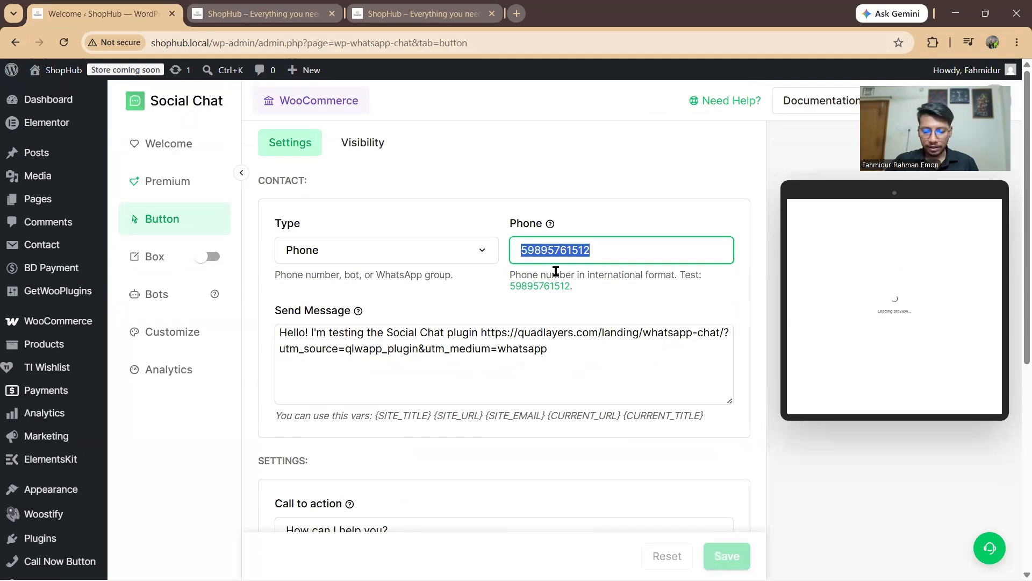
pyautogui.press('Right')
pyautogui.press('BackSpace')
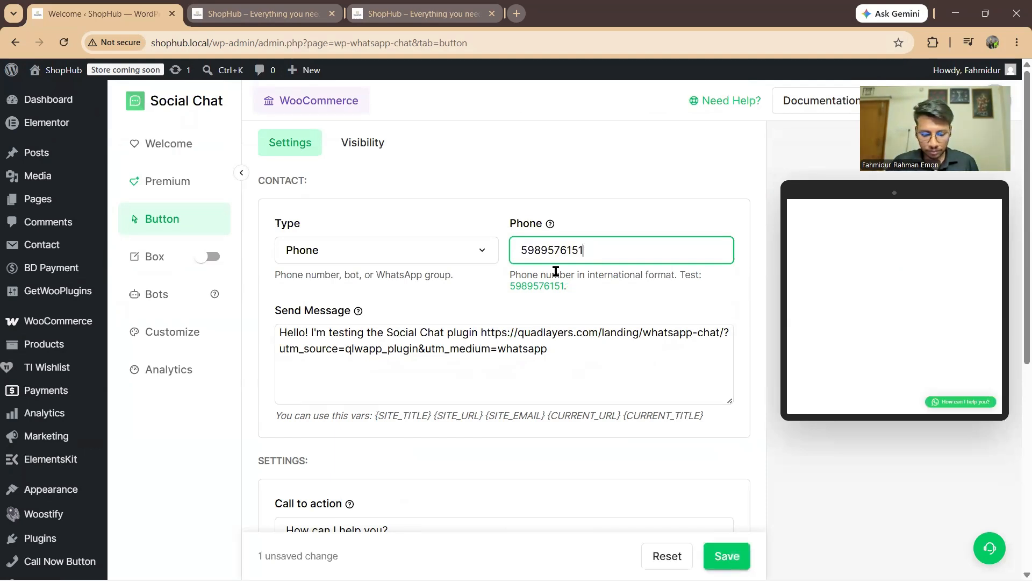
pyautogui.hotkey('ctrl', 'a')
pyautogui.press('BackSpace')
pyautogui.write('+')
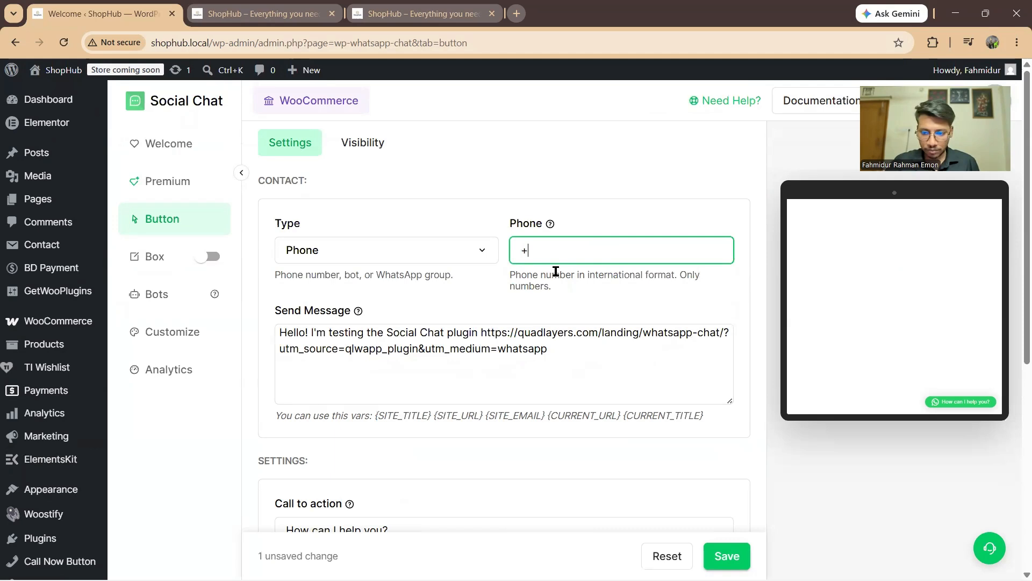
pyautogui.press('BackSpace')
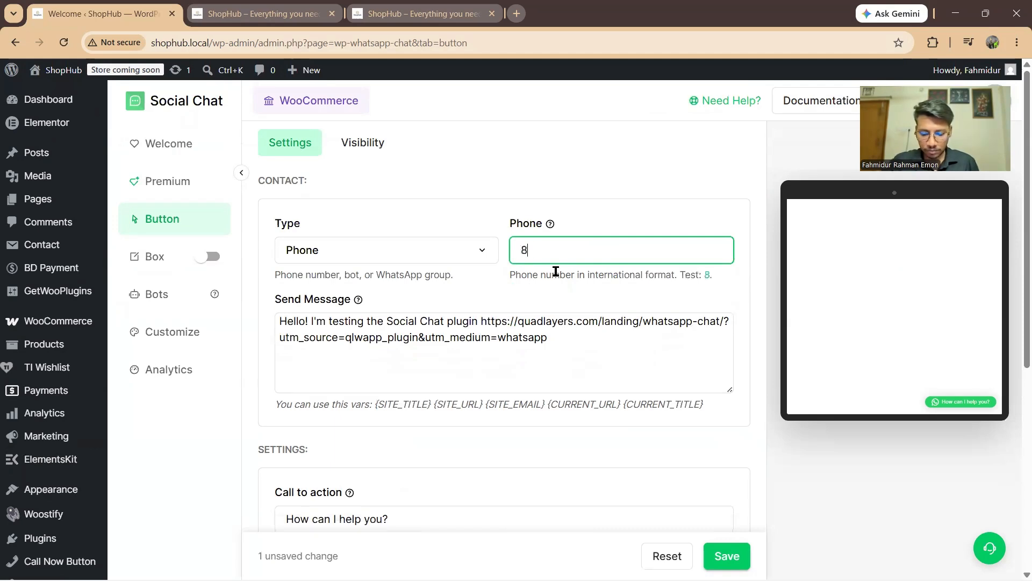
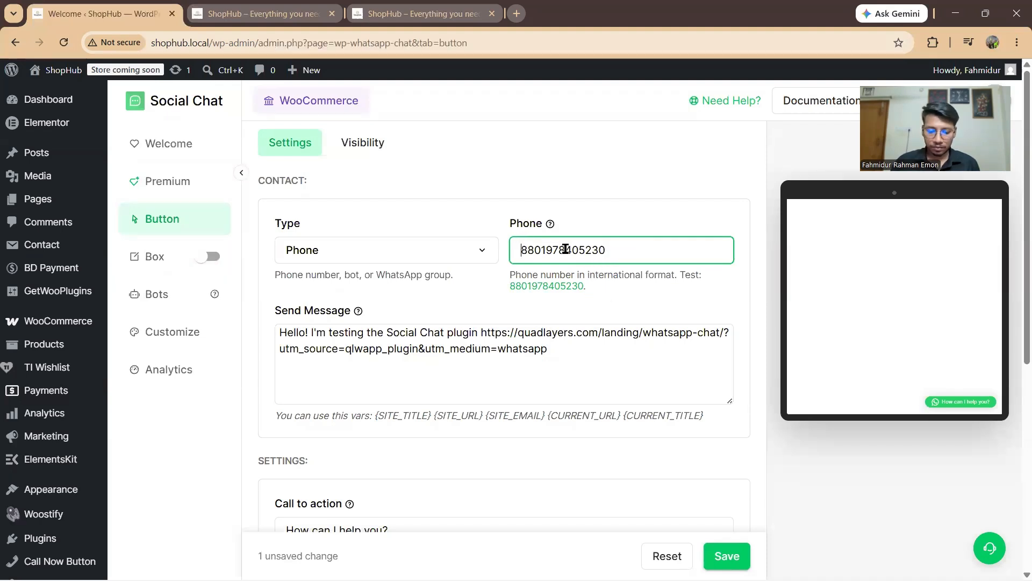
pyautogui.write('+')
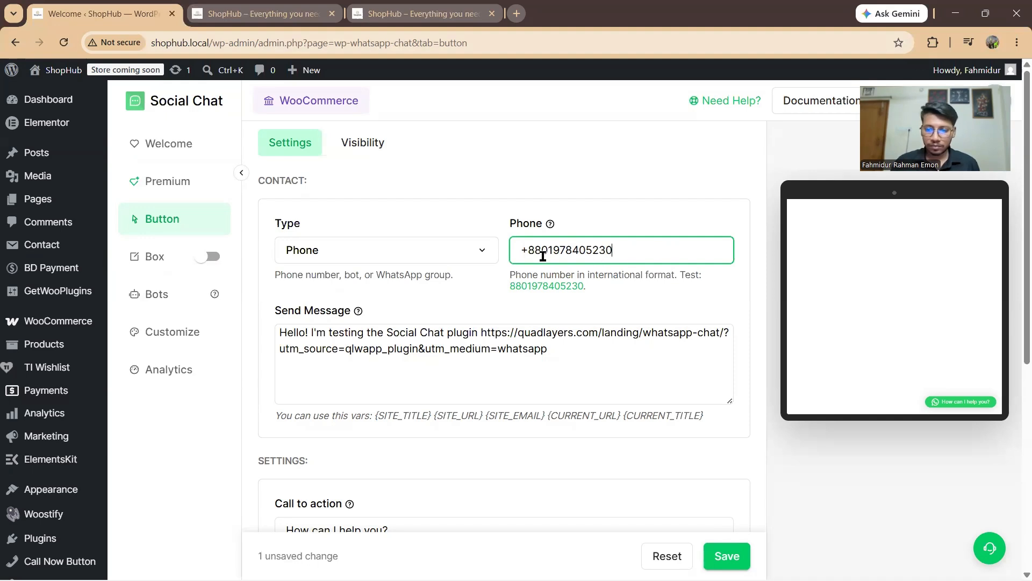
pyautogui.press('BackSpace')
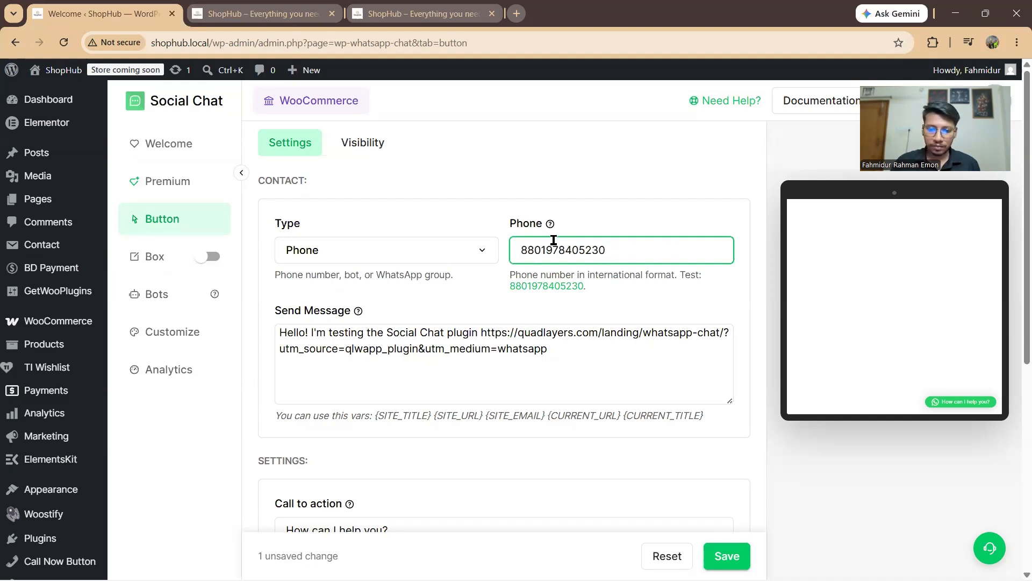
pyautogui.scroll(-2, 389, 334)
# Step: Replace the Social Chat Send Message text with 'Hello! I need a help.'
pyautogui.click(578, 273)
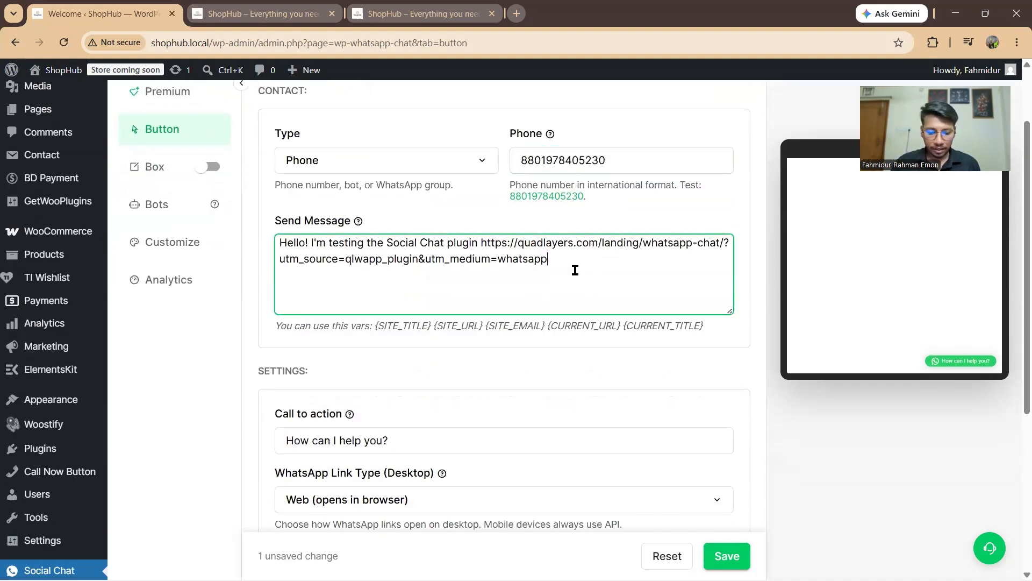
pyautogui.hotkey('ctrl', 'a')
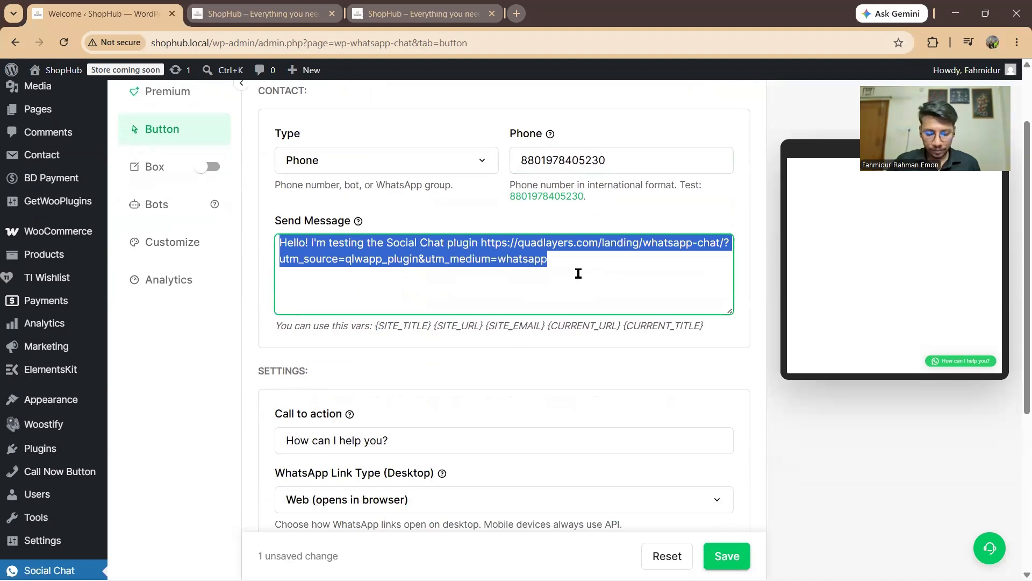
pyautogui.write('Hello! I need a help.')
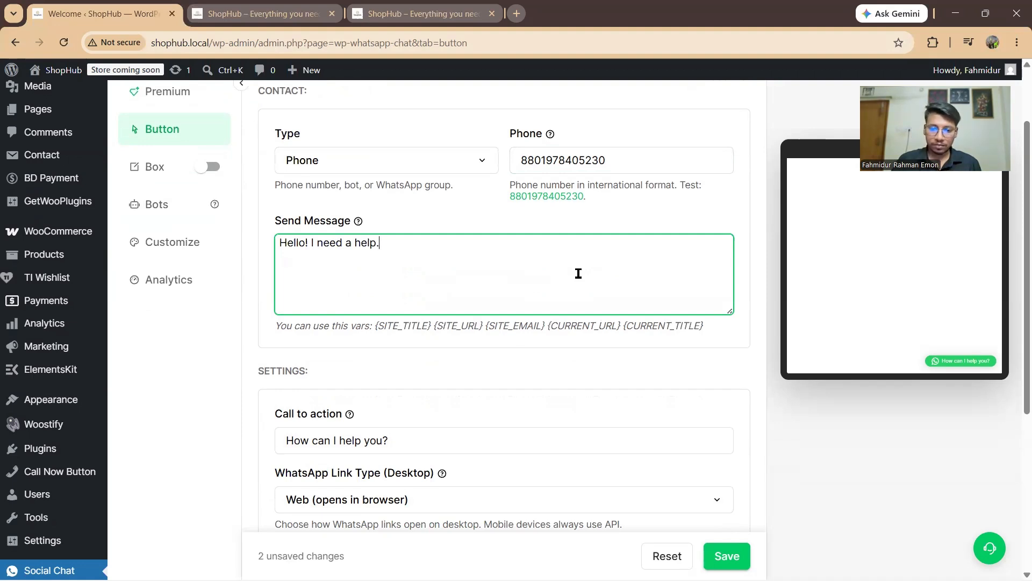
pyautogui.scroll(-3, 583, 278)
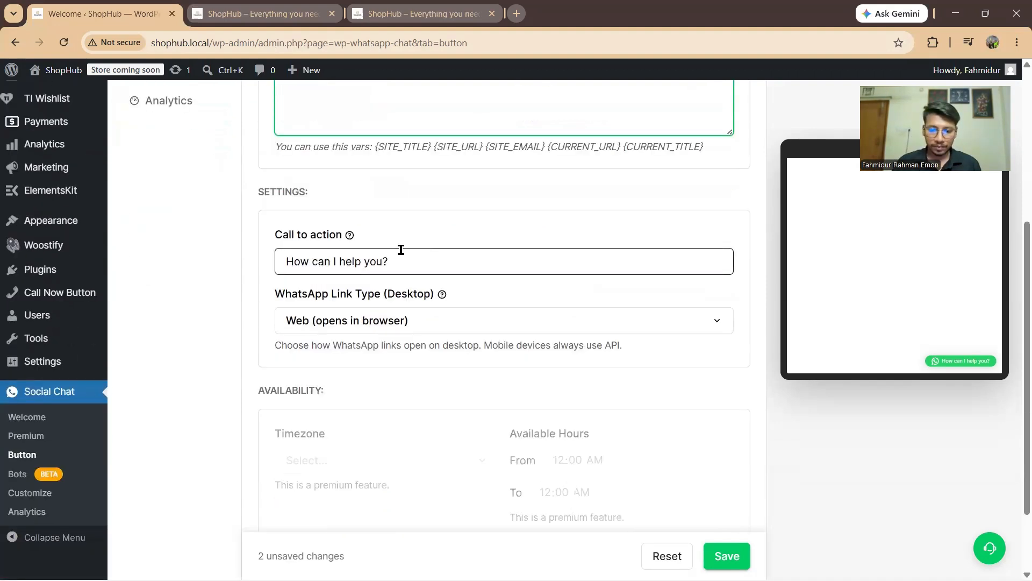
# Step: Open Social Chat's Visibility settings and keep the Devices option at Show in all devices
pyautogui.scroll(-2, 431, 269)
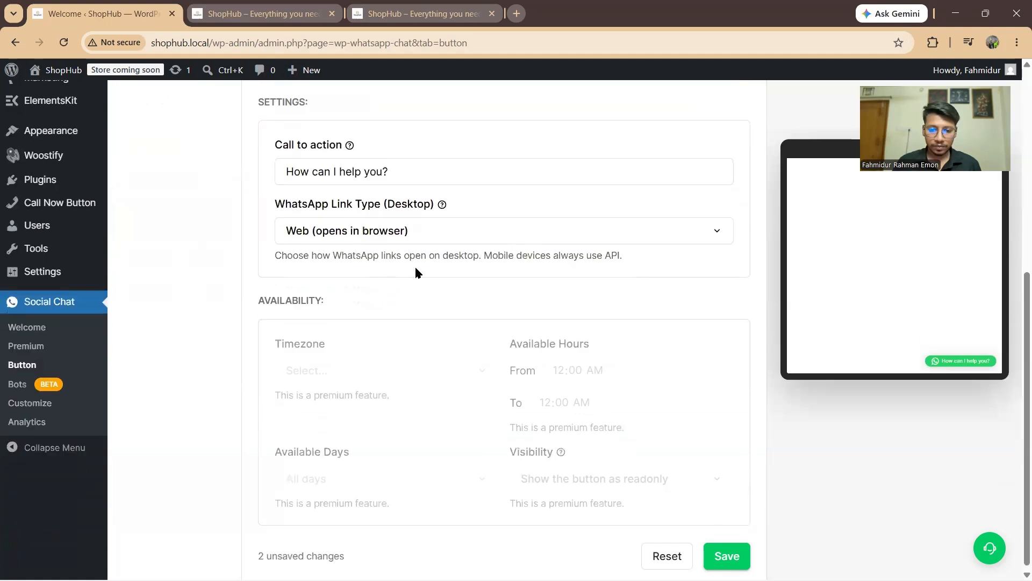
pyautogui.scroll(6, 408, 252)
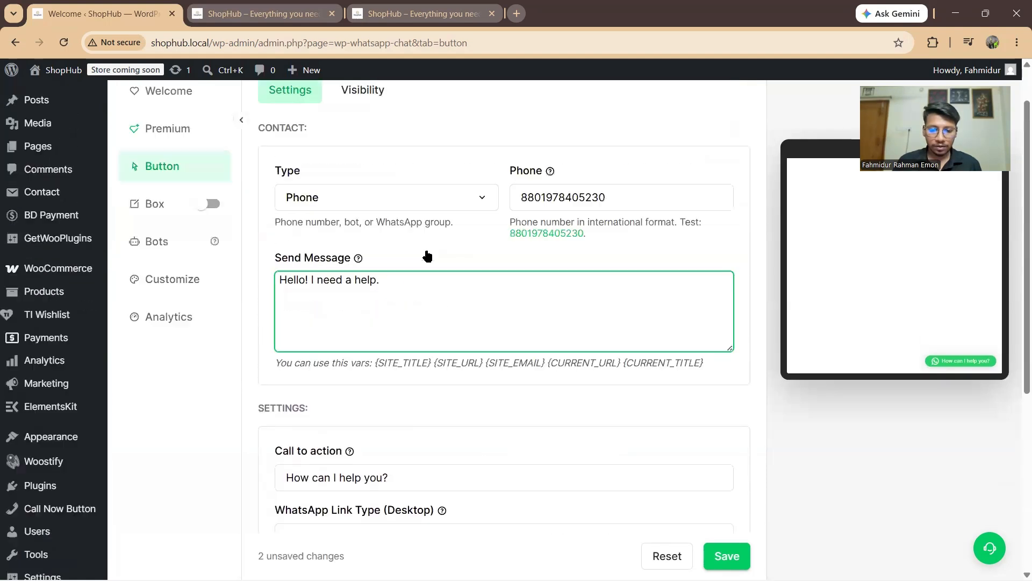
pyautogui.click(365, 141)
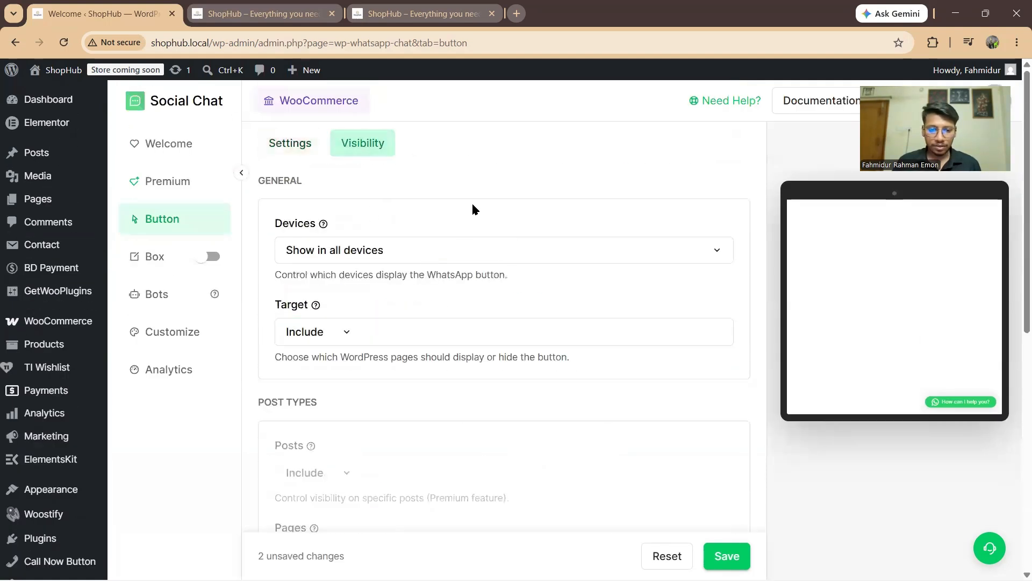
pyautogui.click(430, 246)
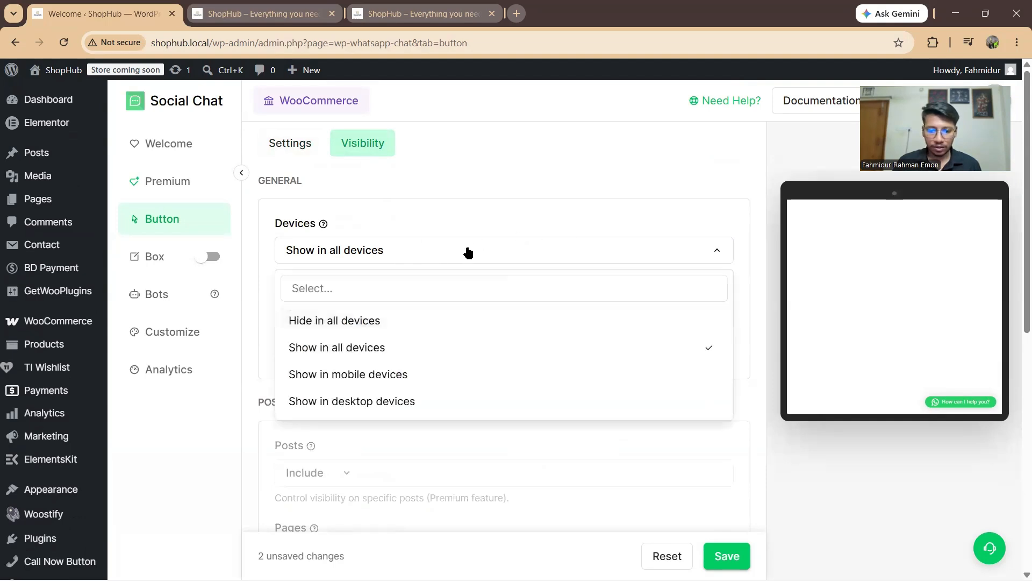
pyautogui.scroll(-1, 454, 265)
pyautogui.scroll(-8, 454, 265)
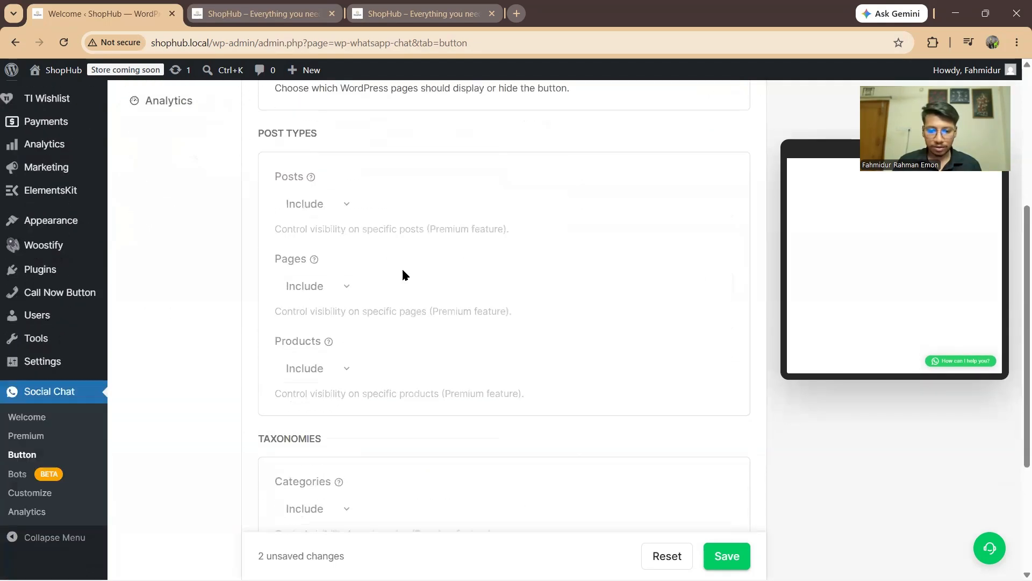
pyautogui.scroll(10, 376, 268)
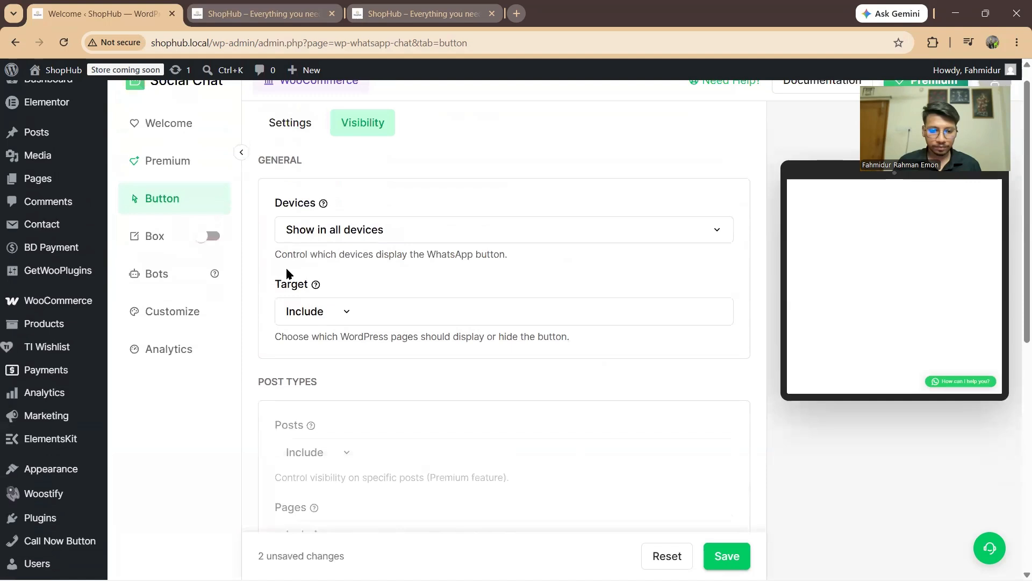
# Step: Open Social Chat Customize, keeping Break all message wrapping and the Web Default font family
pyautogui.click(176, 312)
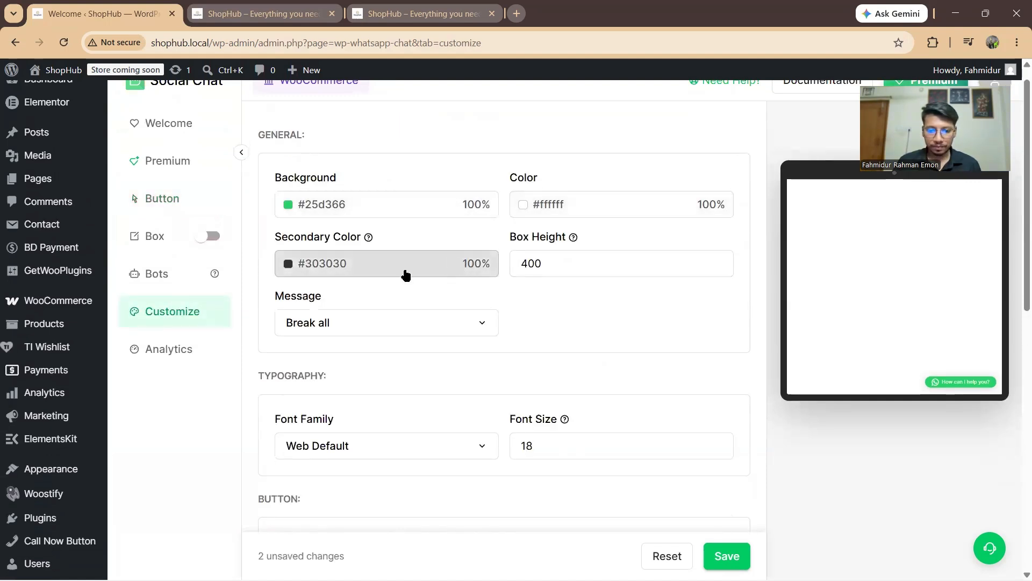
pyautogui.scroll(-2, 406, 277)
pyautogui.click(367, 235)
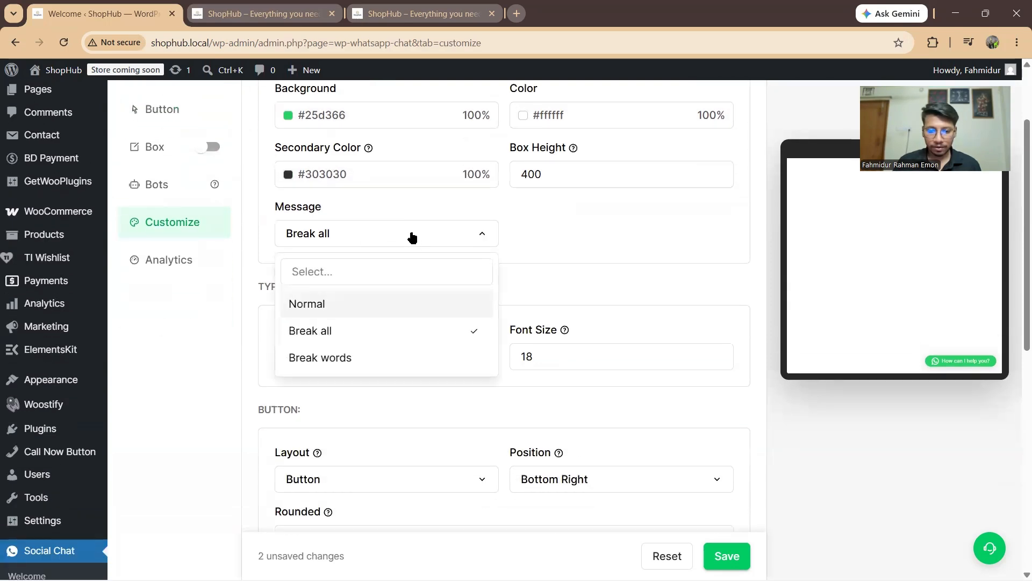
pyautogui.click(412, 236)
pyautogui.click(412, 237)
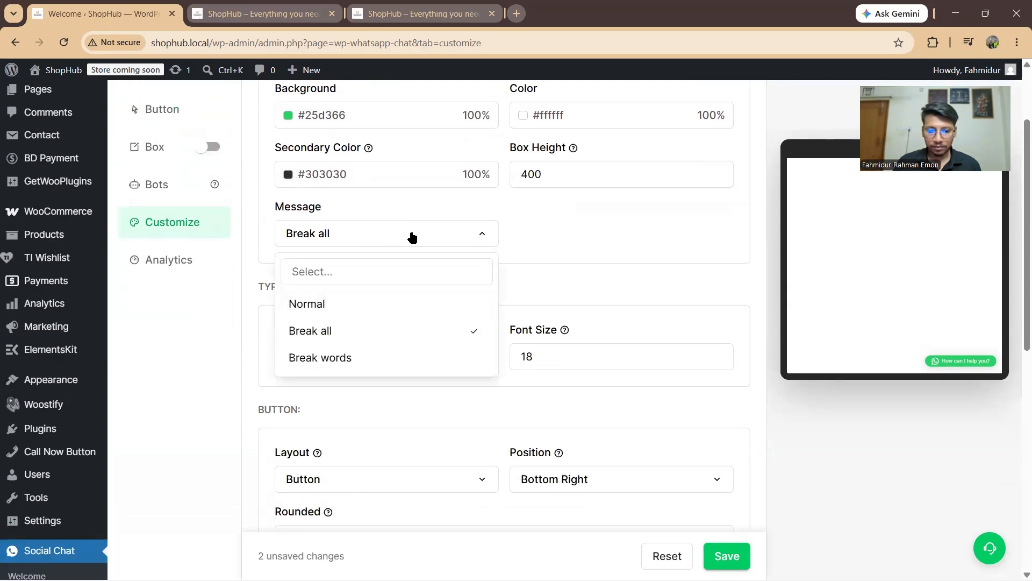
pyautogui.click(449, 237)
pyautogui.scroll(-2, 450, 239)
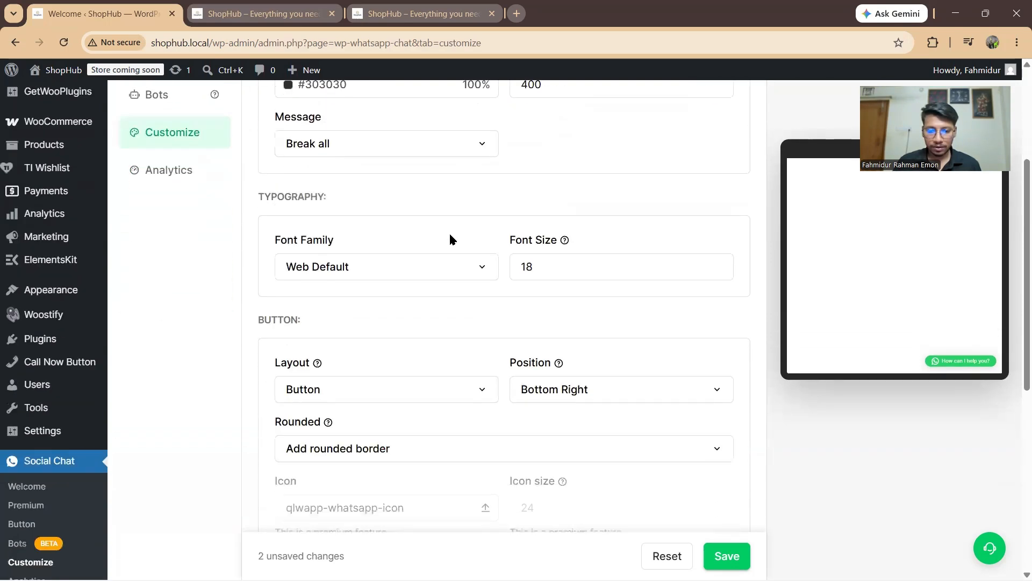
pyautogui.click(345, 269)
pyautogui.click(391, 273)
pyautogui.scroll(-4, 491, 281)
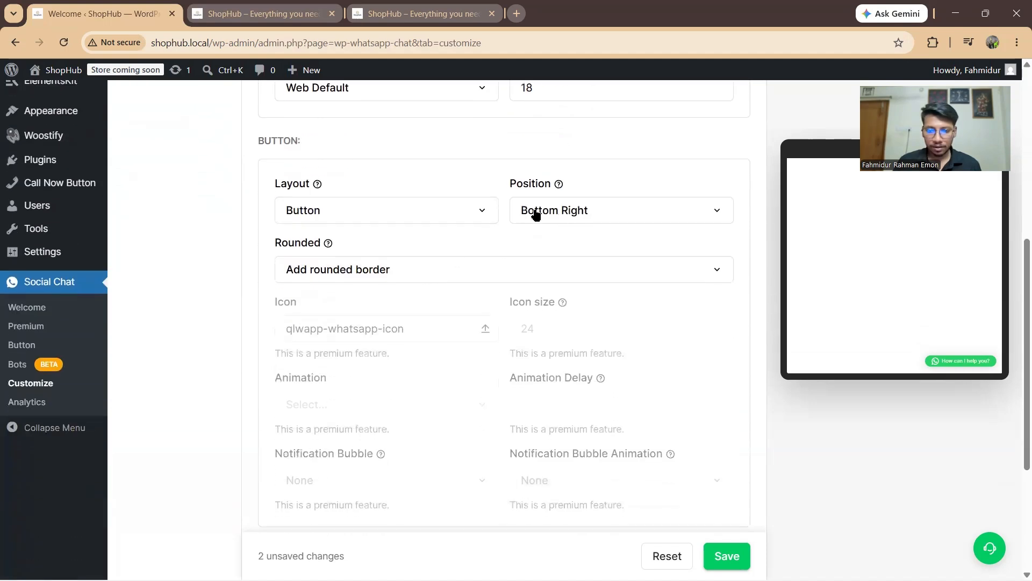
# Step: Set the chat Button Layout to Bubble and Position to Bottom Left, checking the preview
pyautogui.click(357, 214)
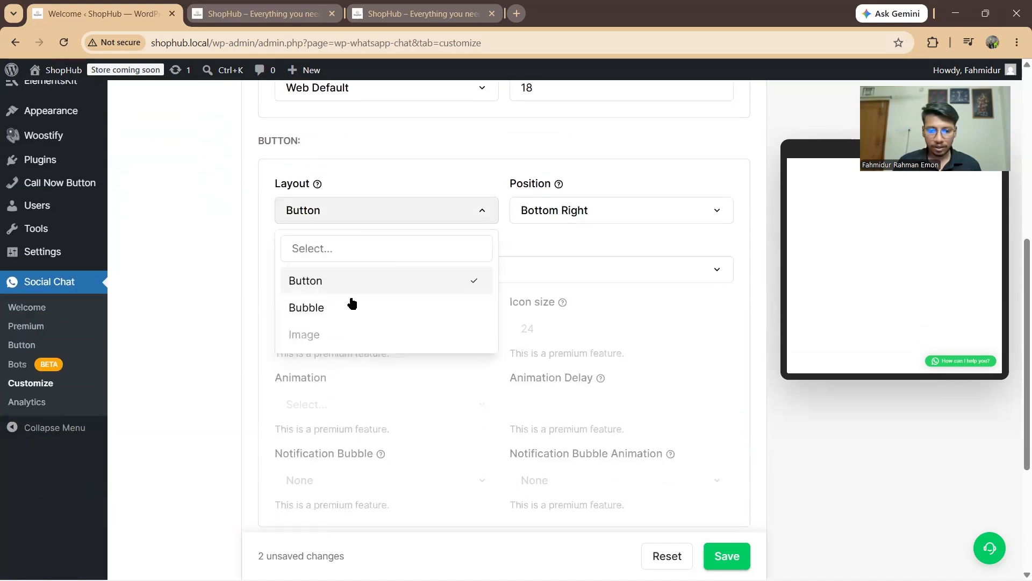
pyautogui.click(333, 302)
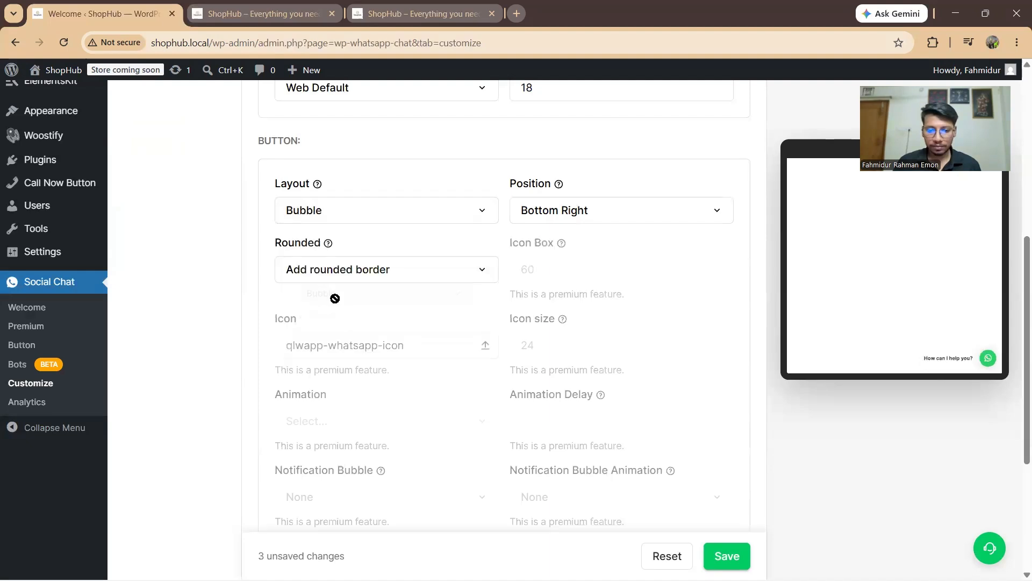
pyautogui.click(582, 214)
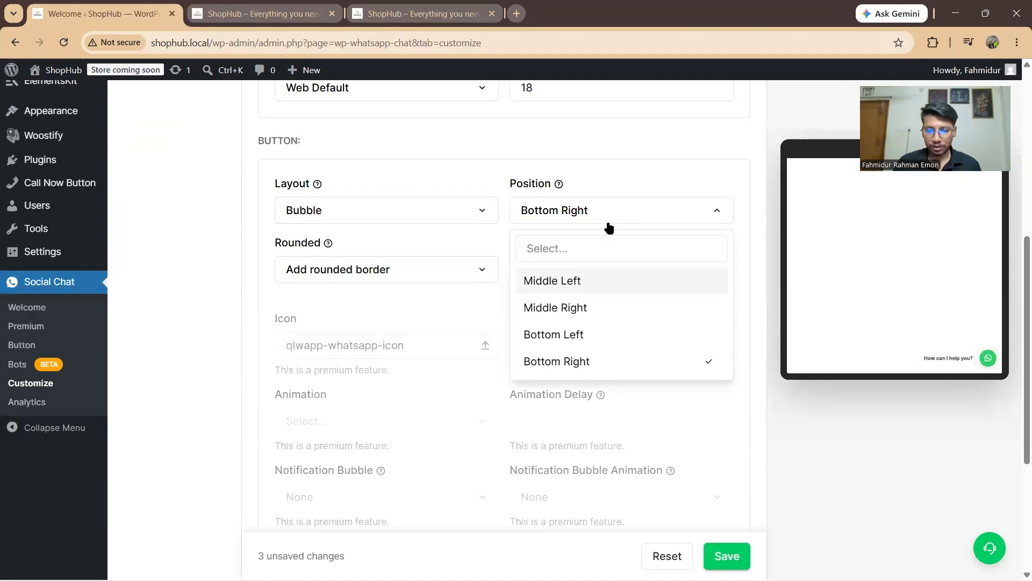
pyautogui.click(588, 335)
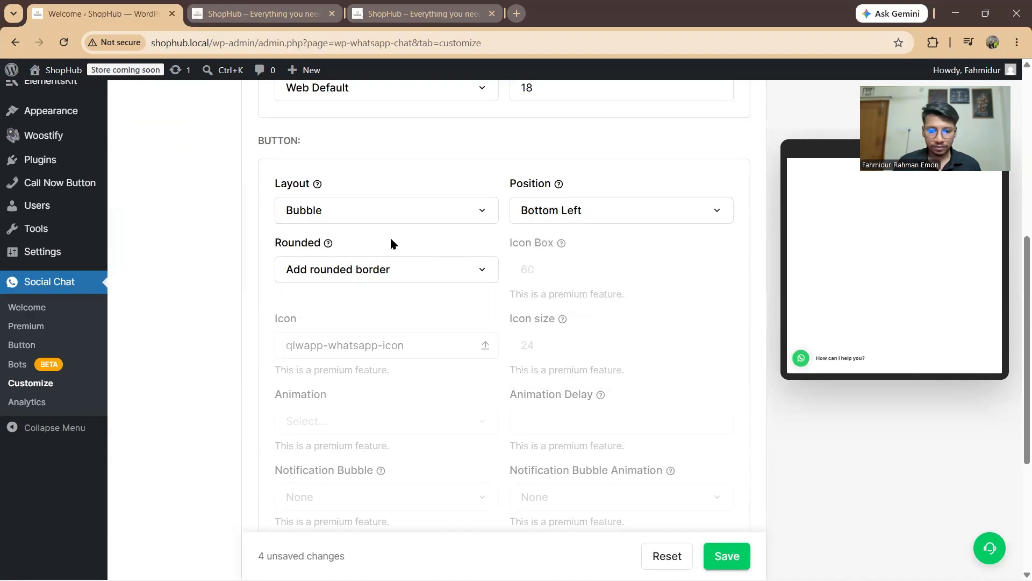
pyautogui.scroll(-2, 430, 253)
pyautogui.scroll(3, 430, 258)
pyautogui.scroll(-5, 387, 245)
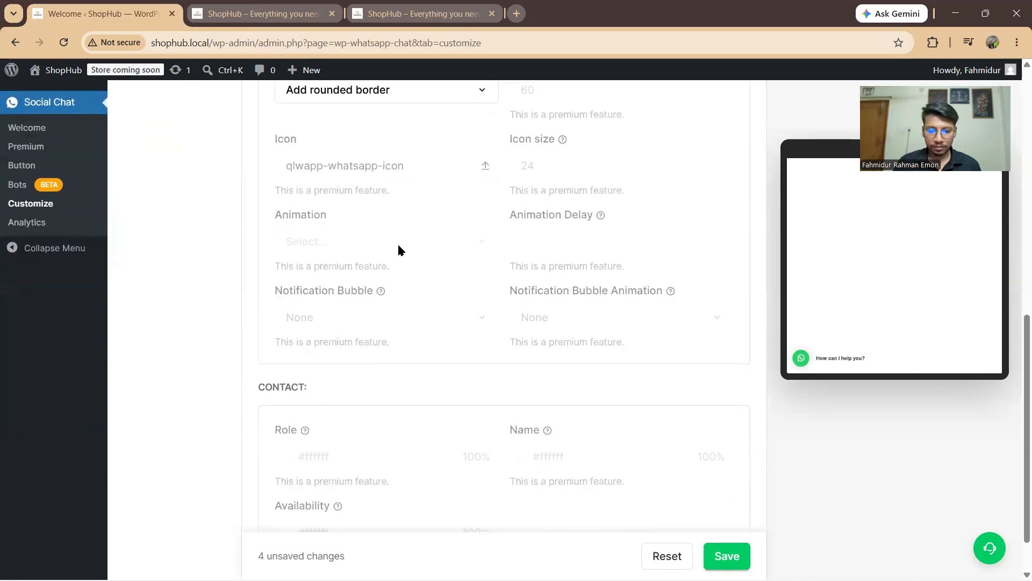
pyautogui.scroll(-1, 398, 249)
pyautogui.scroll(3, 492, 265)
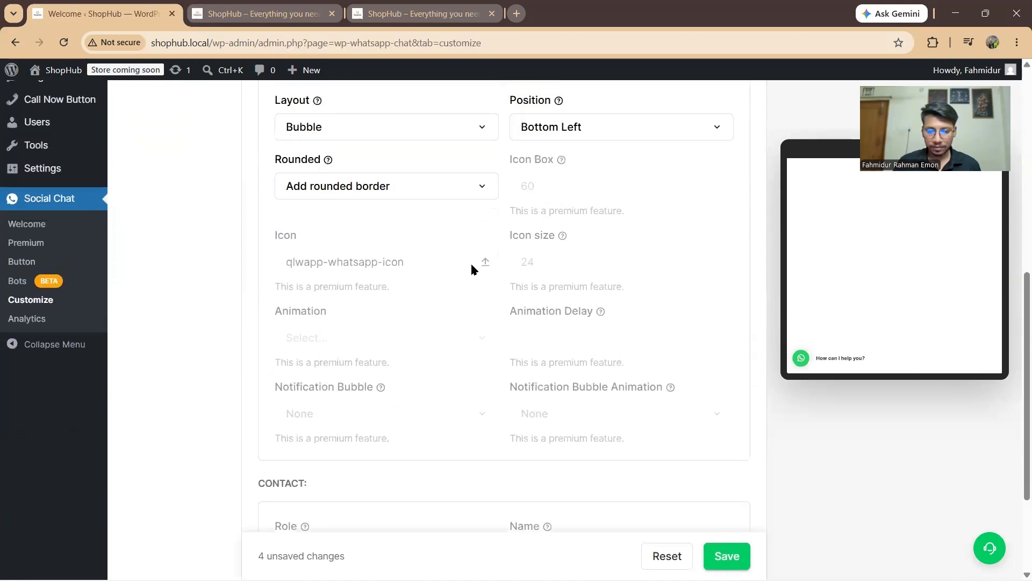
pyautogui.scroll(3, 472, 268)
pyautogui.scroll(2, 447, 271)
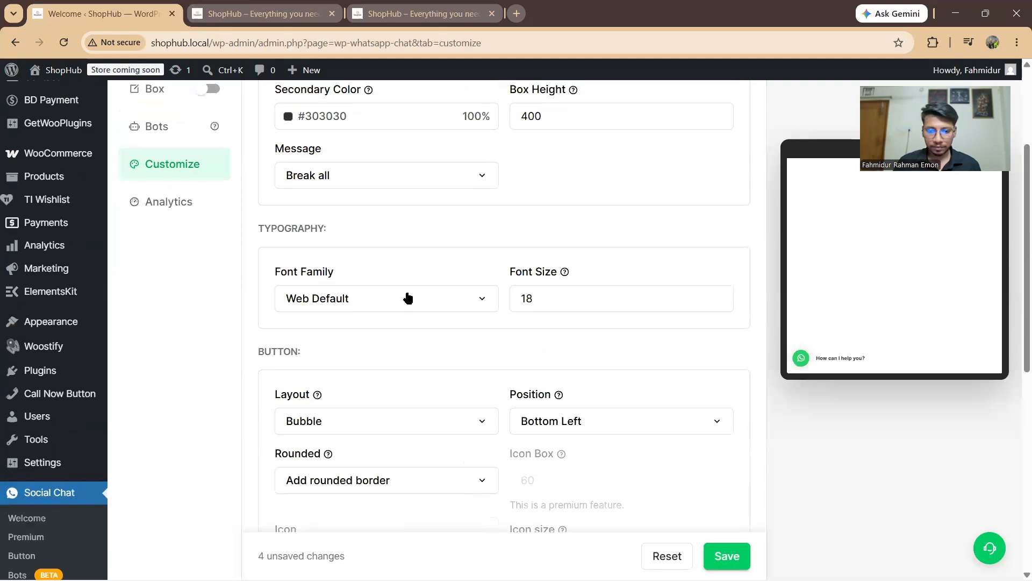
pyautogui.scroll(3, 406, 295)
pyautogui.scroll(1, 408, 301)
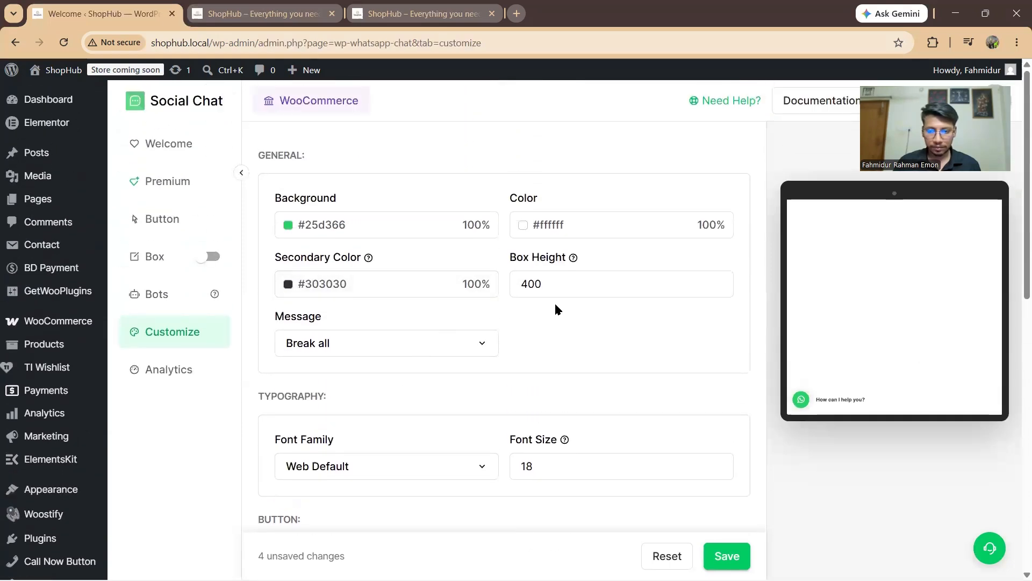
pyautogui.scroll(-3, 592, 307)
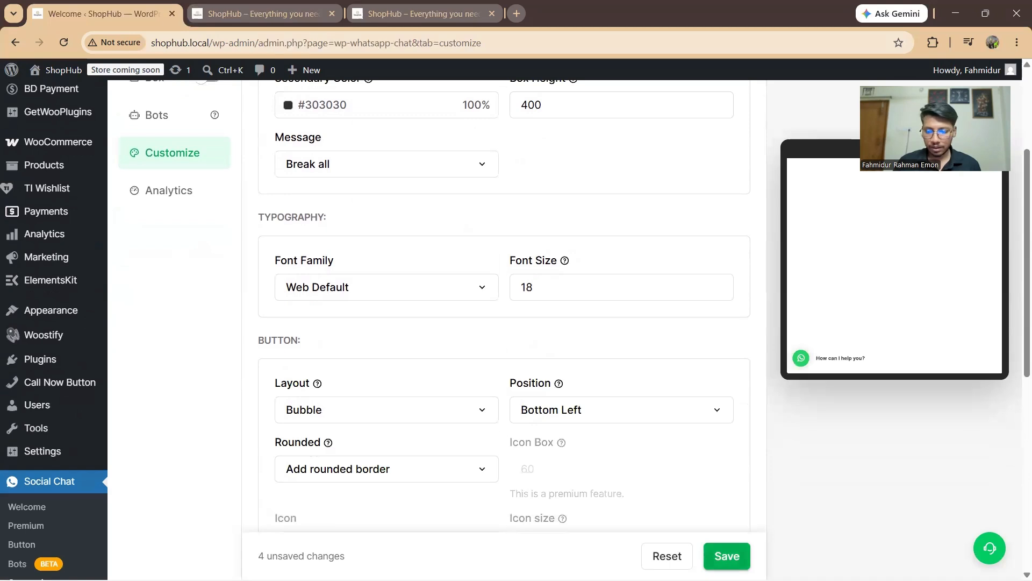
# Step: Save the four chat changes and reload the ShopHub storefront to see the bottom-left bubble
pyautogui.click(728, 557)
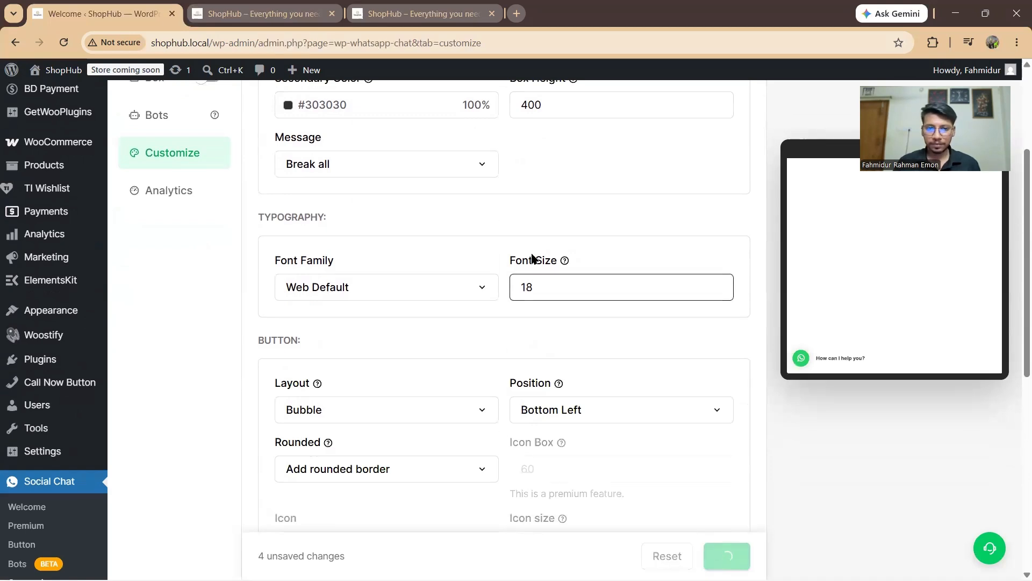
pyautogui.click(272, 10)
pyautogui.click(64, 42)
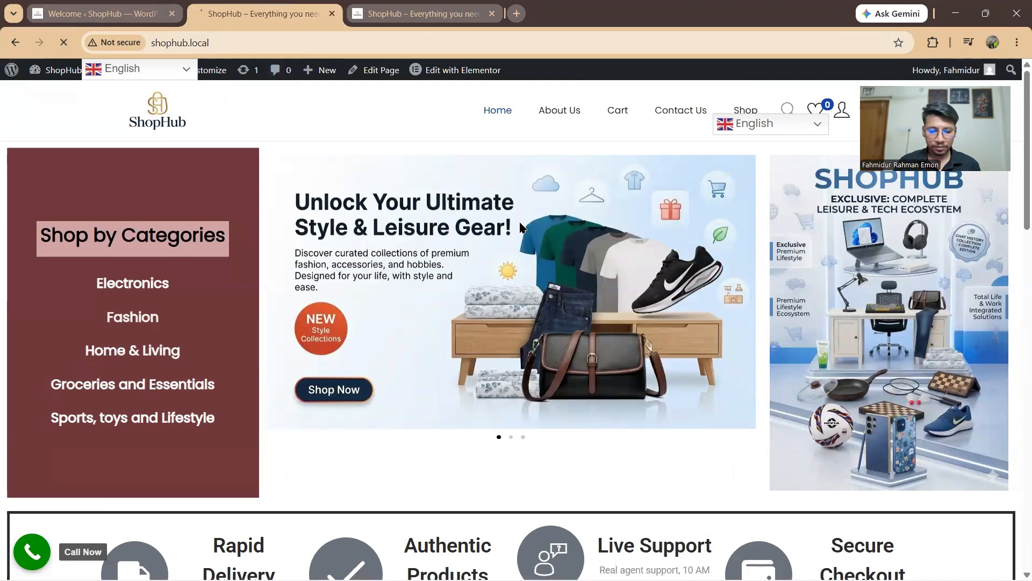
pyautogui.scroll(-3, 364, 245)
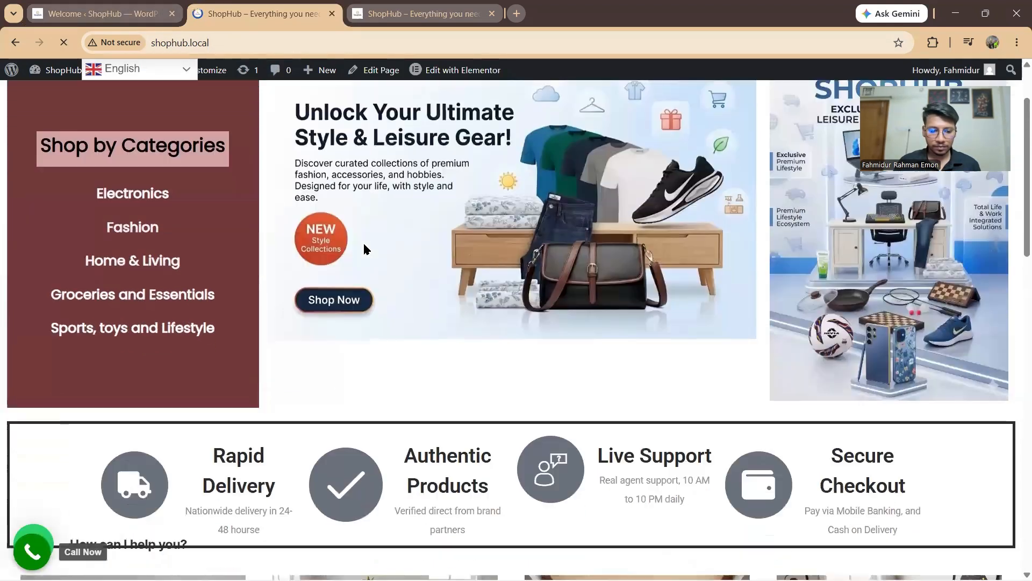
pyautogui.scroll(3, 330, 231)
# Step: Change the chat bubble Position to Bottom Right in Customize and save it
pyautogui.click(118, 6)
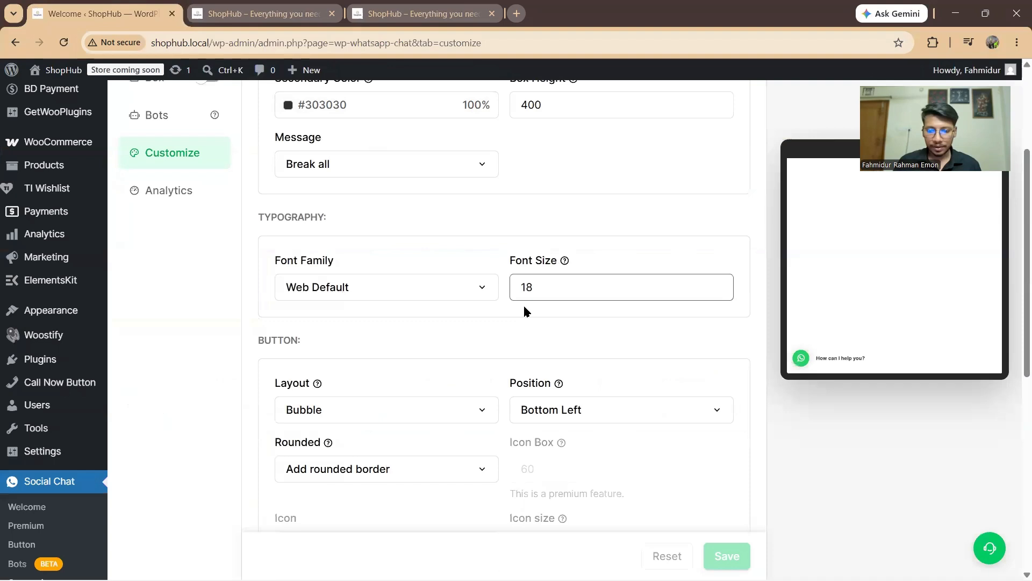
pyautogui.scroll(-8, 539, 317)
pyautogui.scroll(10, 540, 326)
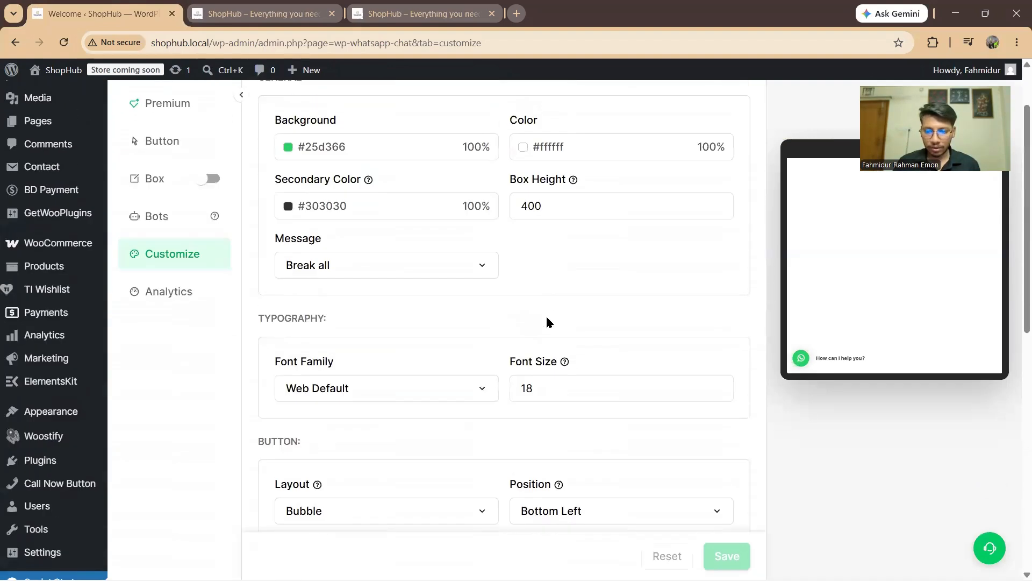
pyautogui.scroll(-2, 547, 321)
pyautogui.scroll(-2, 578, 376)
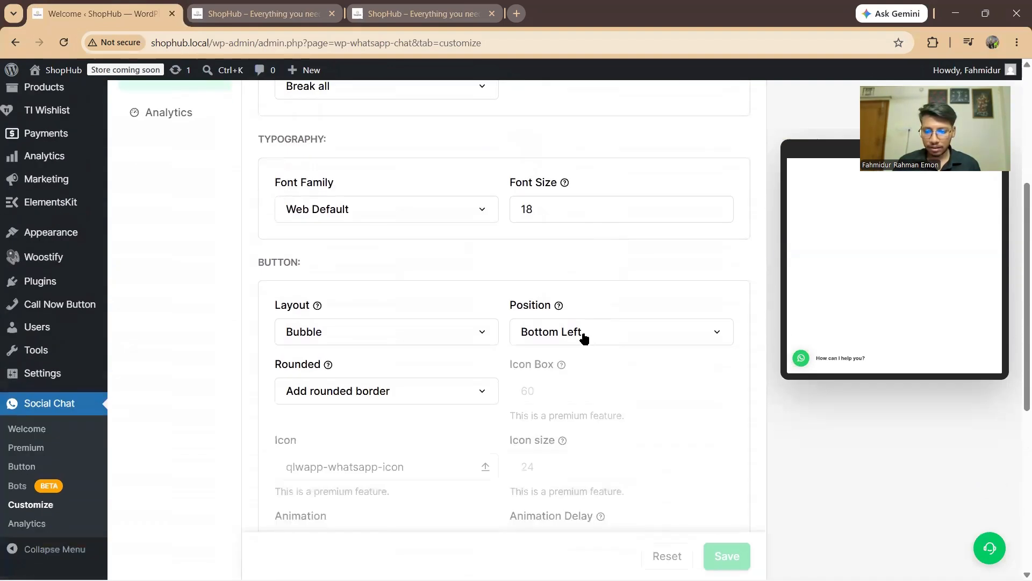
pyautogui.click(629, 334)
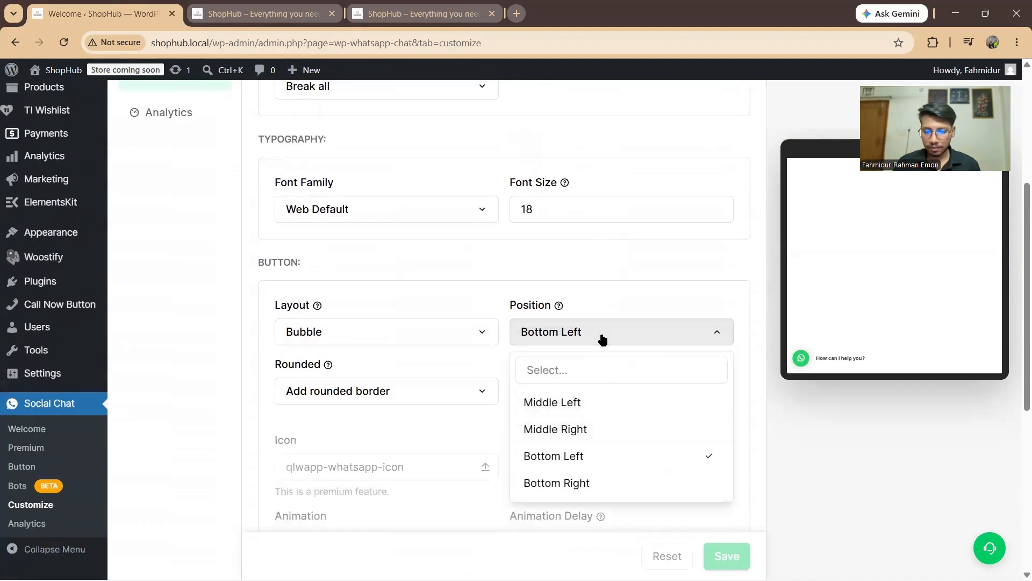
pyautogui.scroll(-5, 665, 430)
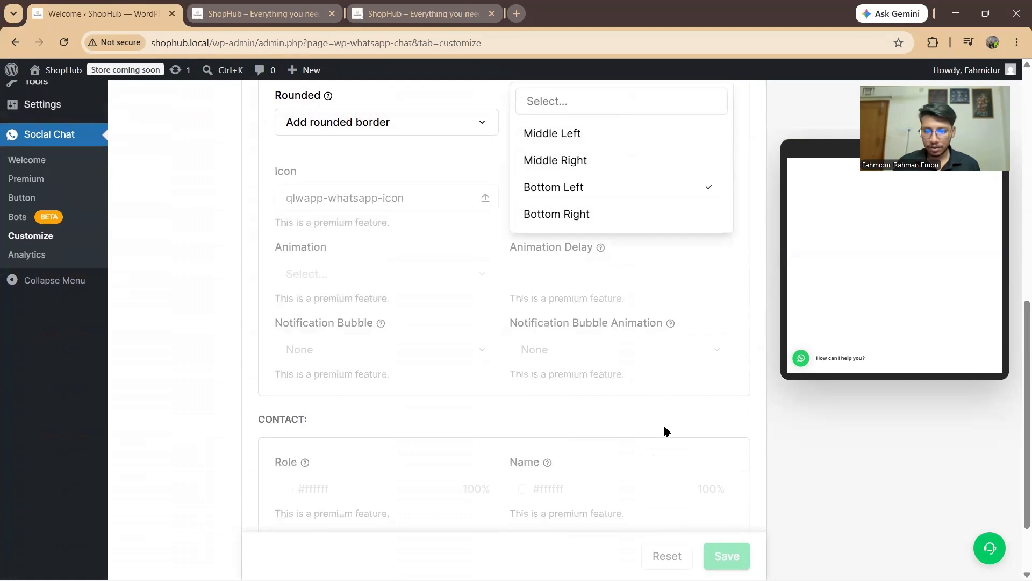
pyautogui.click(523, 215)
pyautogui.click(727, 557)
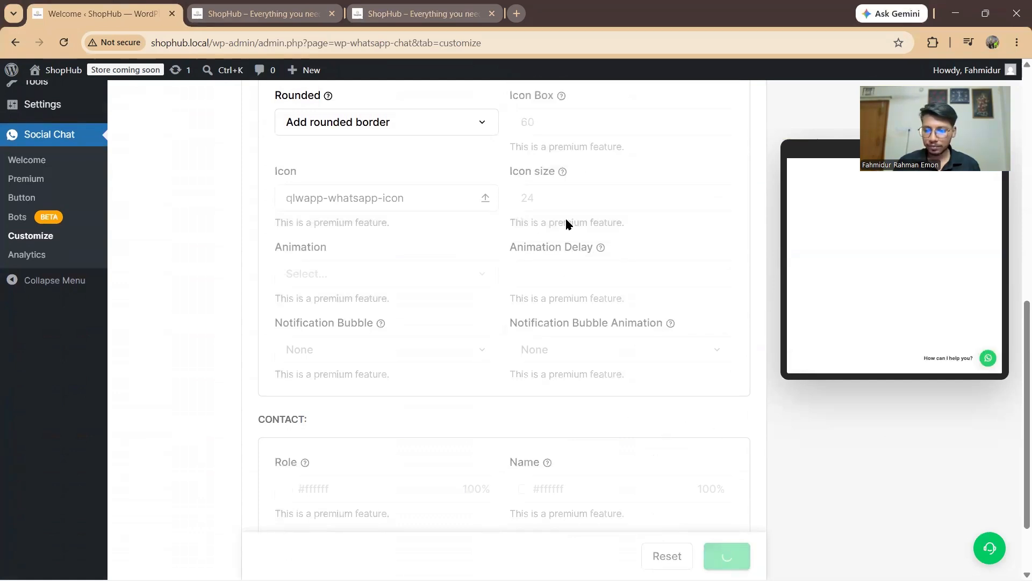
# Step: Reload the ShopHub storefront to see the bubble now at bottom right
pyautogui.click(287, 11)
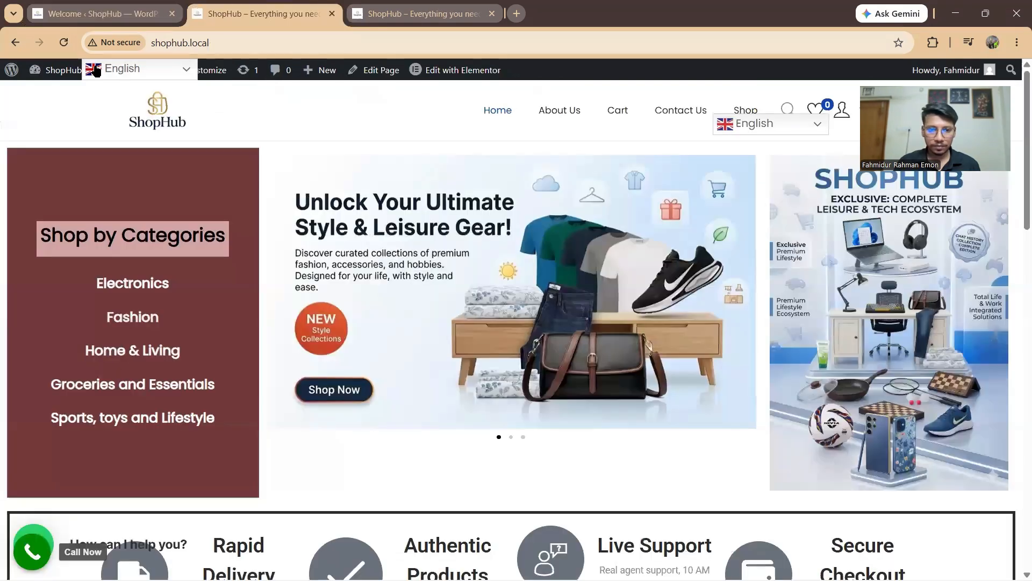
pyautogui.click(63, 43)
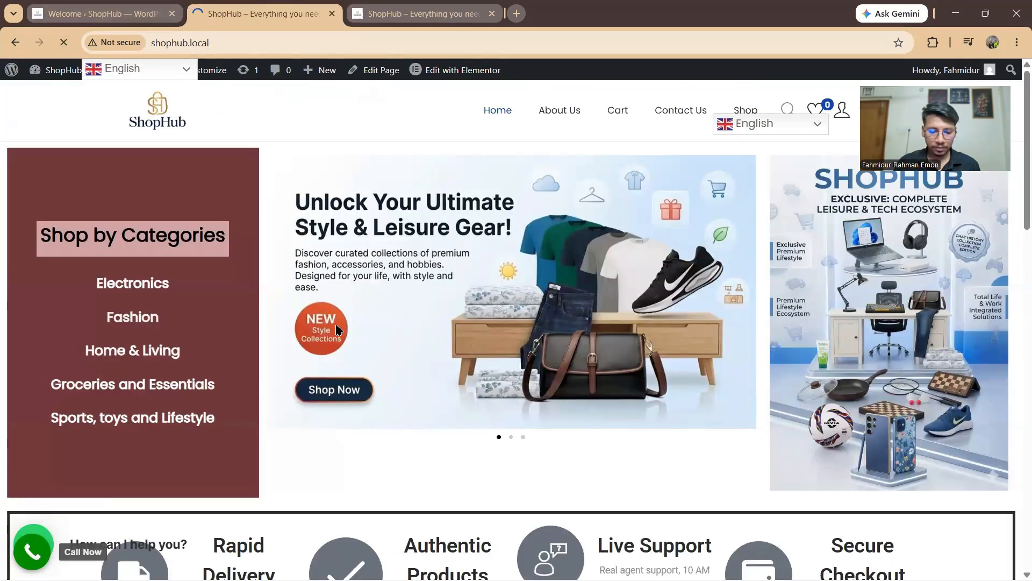
pyautogui.scroll(-4, 666, 390)
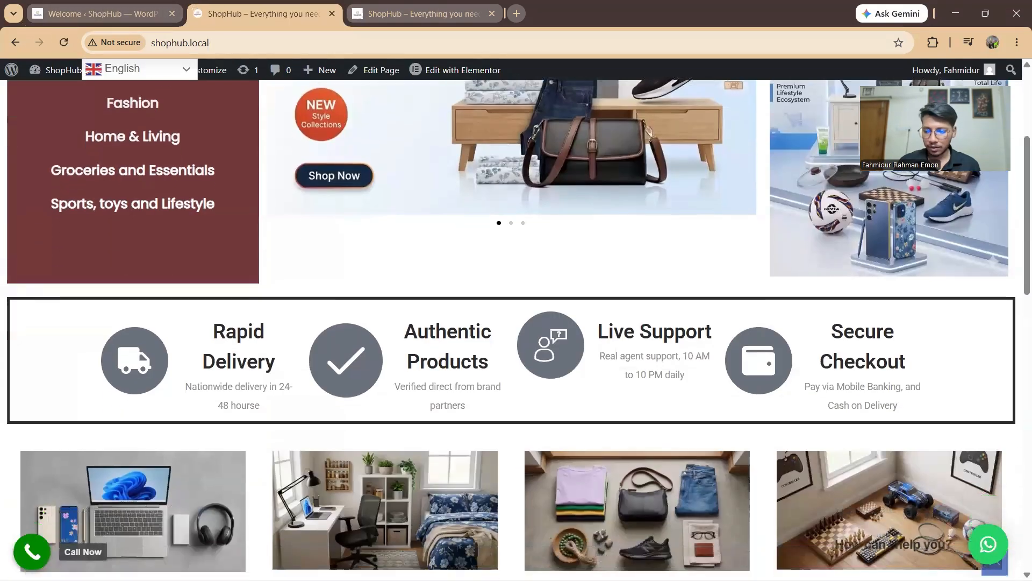
pyautogui.scroll(-1, 985, 542)
pyautogui.scroll(5, 986, 542)
# Step: Test the WhatsApp bubble opens WhatsApp Web with the greeting, then close it and return to the store
pyautogui.click(988, 543)
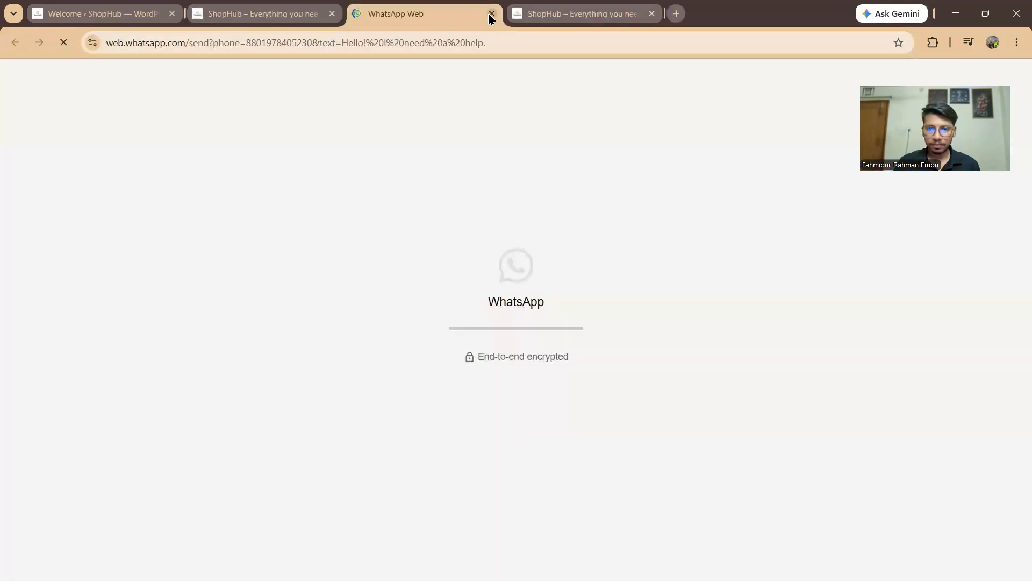
pyautogui.click(491, 14)
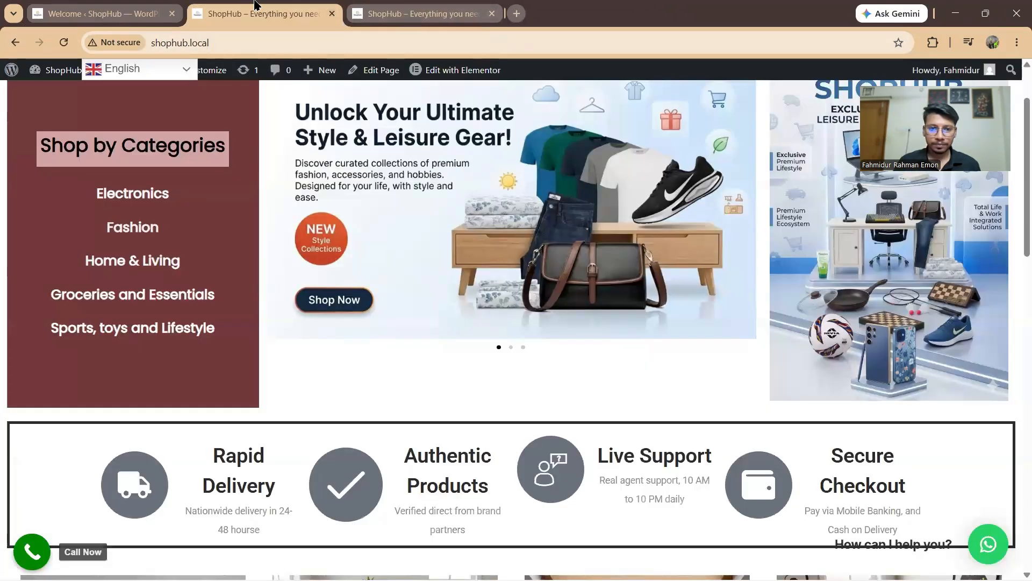
pyautogui.click(407, 8)
pyautogui.click(231, 8)
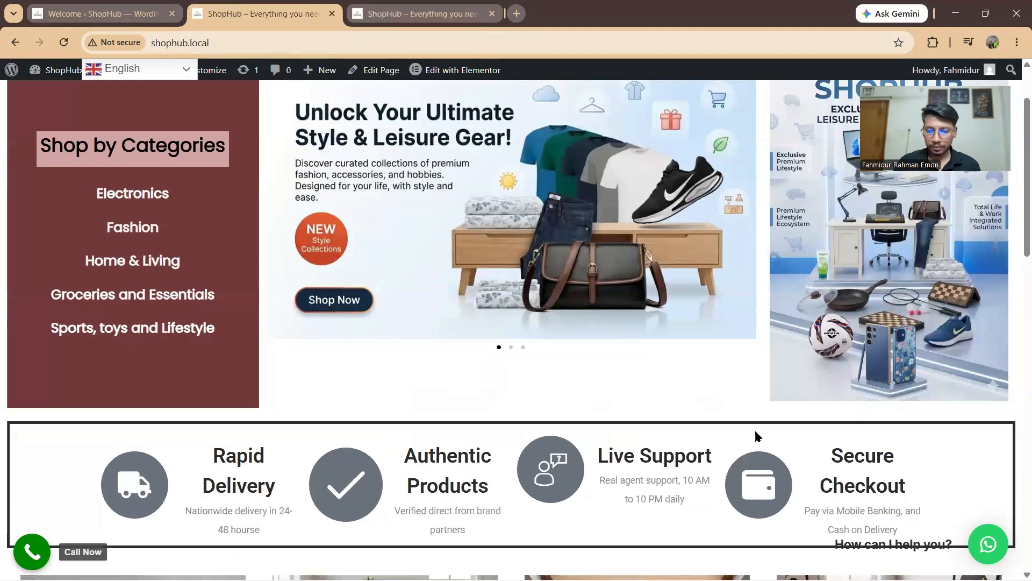
pyautogui.hotkey('alt', 'Tab')
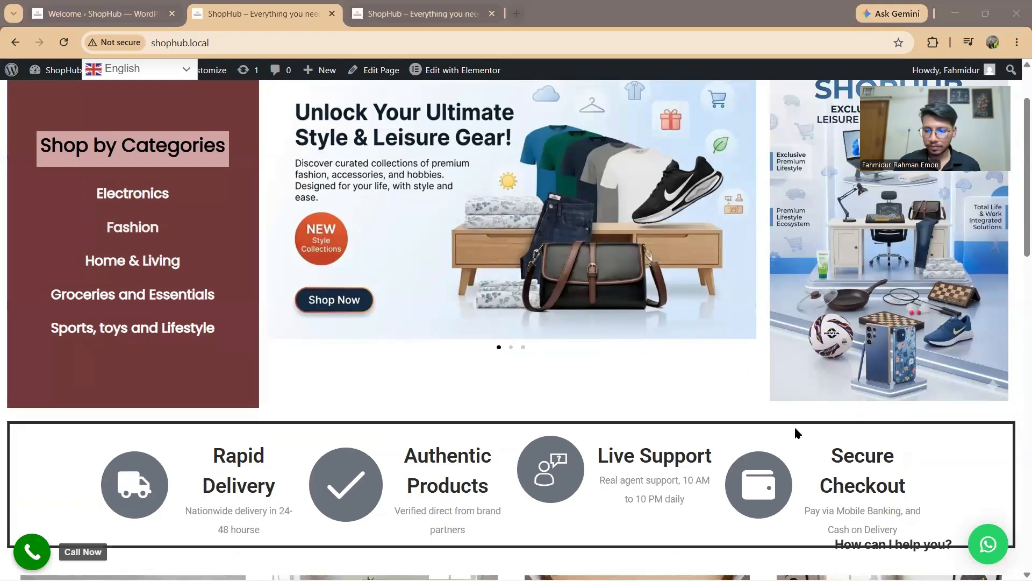